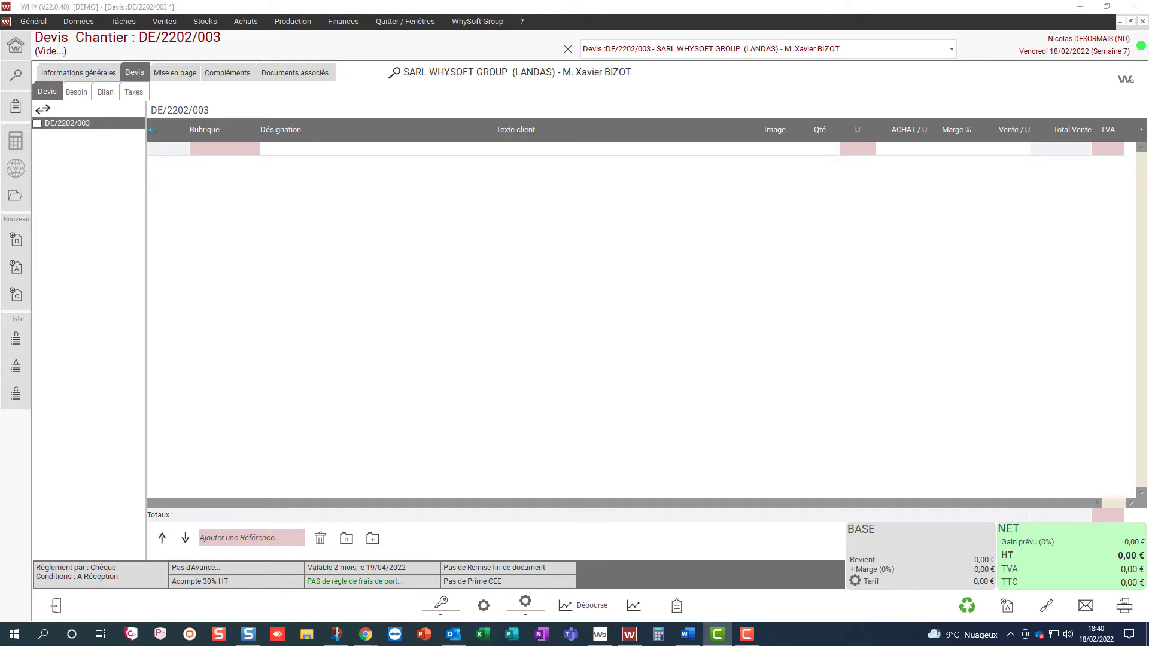
Add the TITRE CARRELAGE title from the T1 - TITRE 1 folder of the text library to the quote.
{"action": "left_click", "coordinate": [1125, 80]}
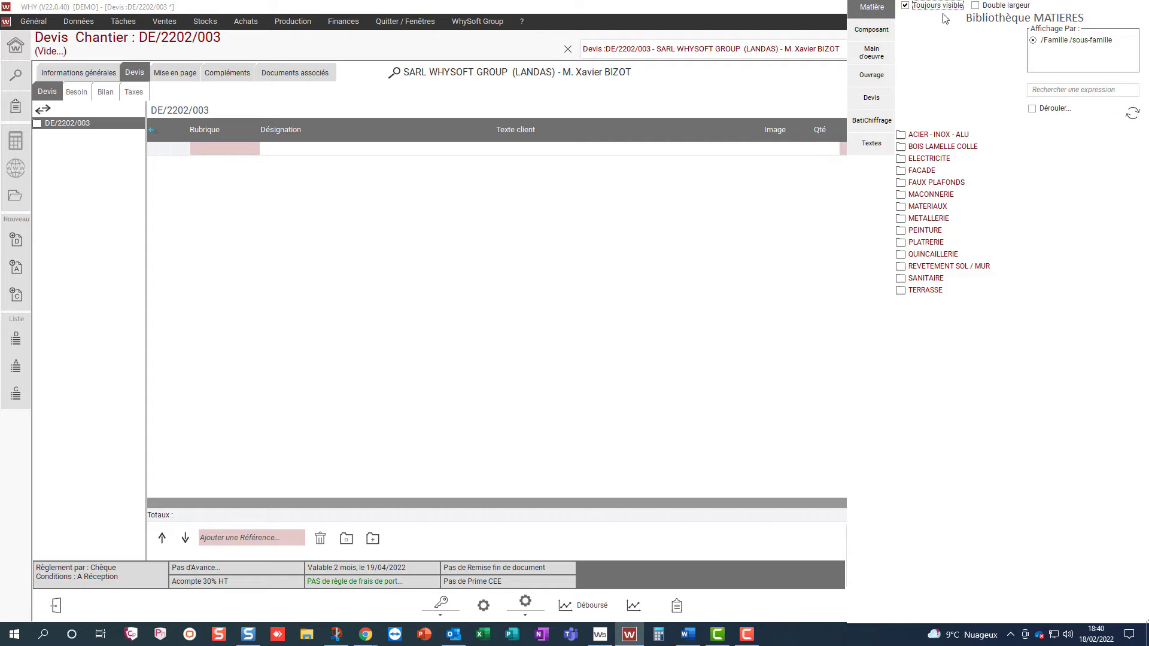
{"action": "left_click", "coordinate": [885, 152]}
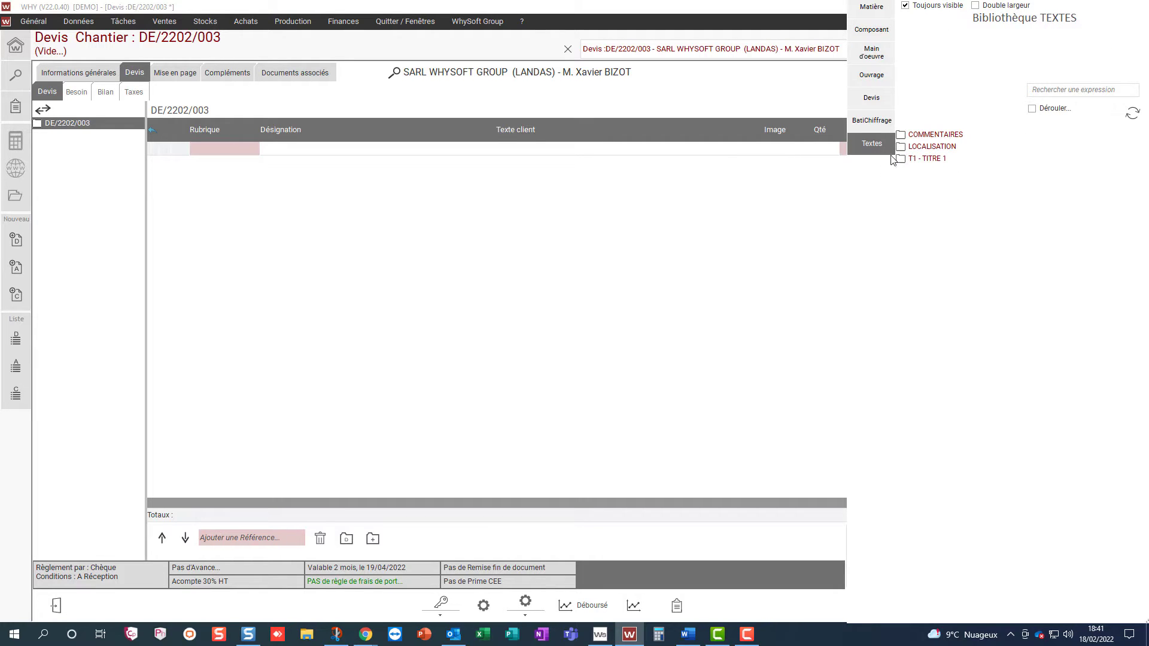
{"action": "left_click", "coordinate": [978, 159]}
{"action": "left_click_drag", "start_coordinate": [978, 184], "coordinate": [611, 209]}
Add the LOCALISATION text line under the CARRELAGE title and complete it with "Salon".
{"action": "left_click", "coordinate": [985, 148]}
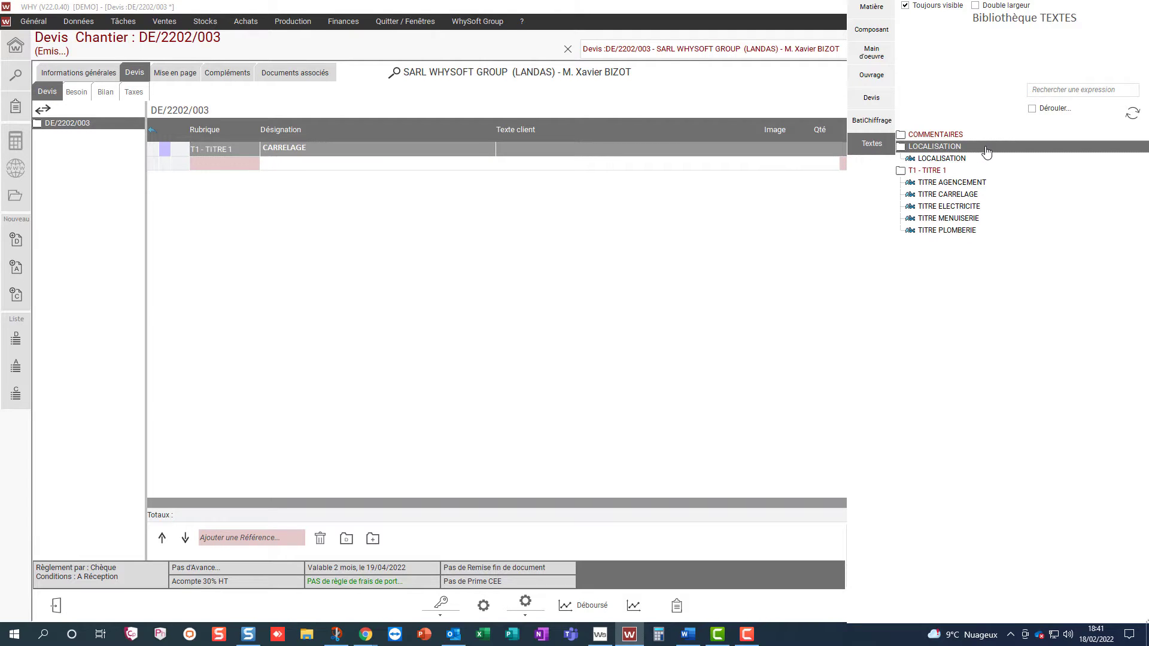
{"action": "left_click_drag", "start_coordinate": [986, 158], "coordinate": [430, 220]}
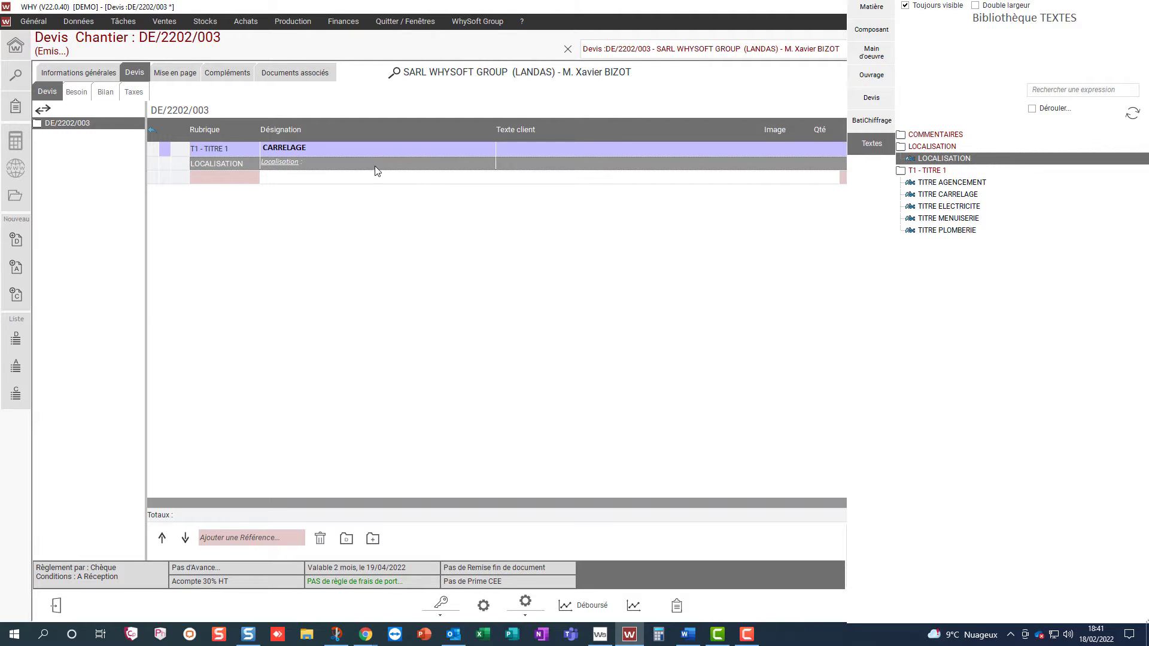
{"action": "left_click", "coordinate": [376, 166]}
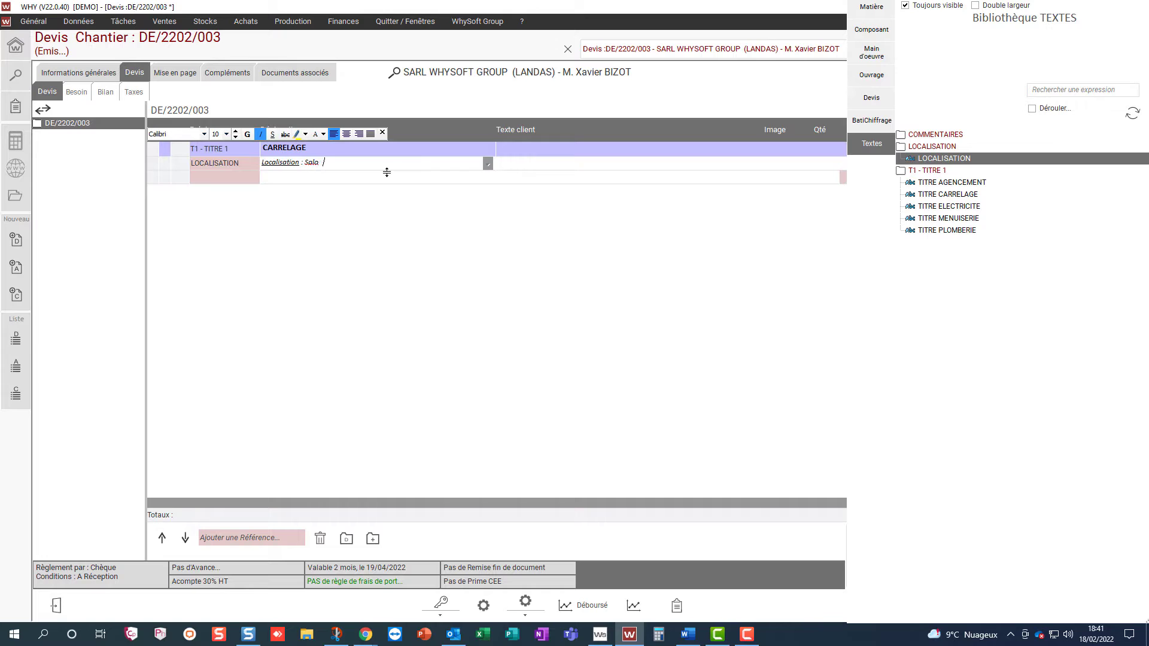
{"action": "left_click", "coordinate": [396, 224]}
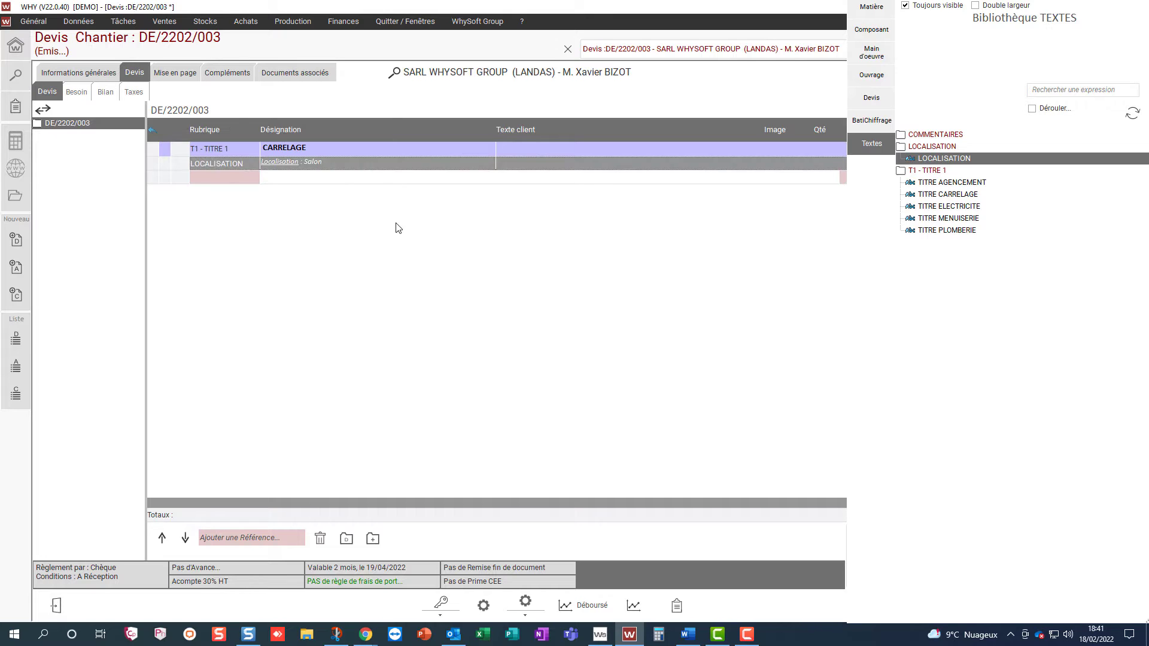
Add BatiChiffrage's Carrelage 60 x 60 (prix public HT 50.00 €) from Second oeuvre, Revêtements de sol, Sols durs, Ouvrages de chiffrage rapide to the quote.
{"action": "left_click", "coordinate": [856, 121]}
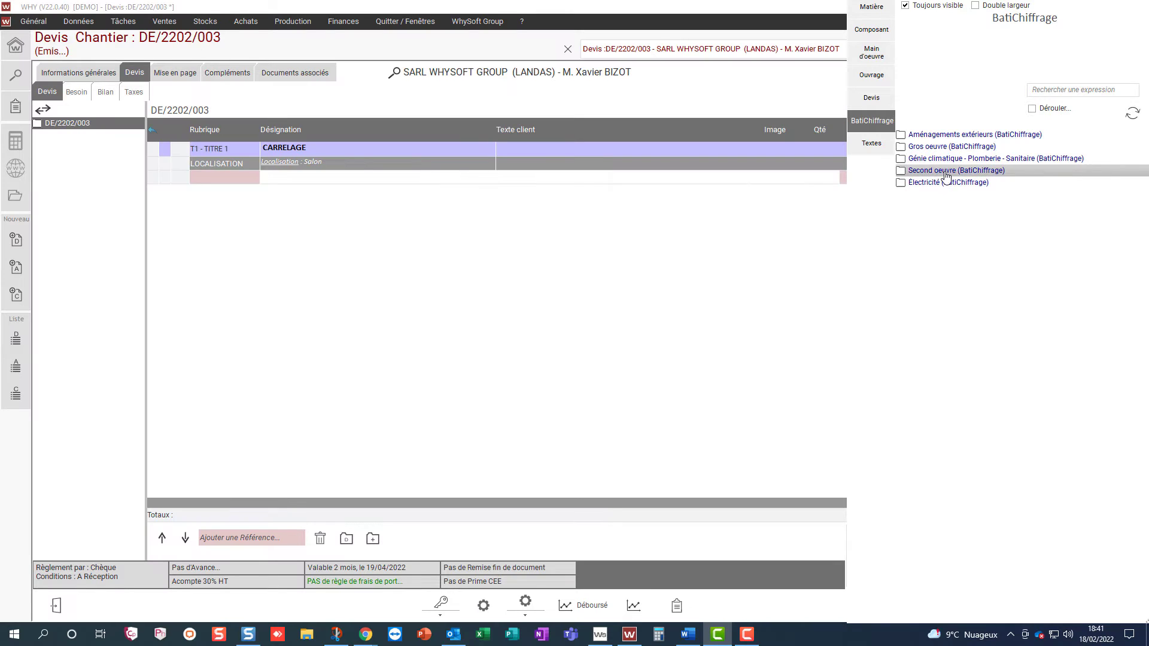
{"action": "left_click", "coordinate": [947, 172]}
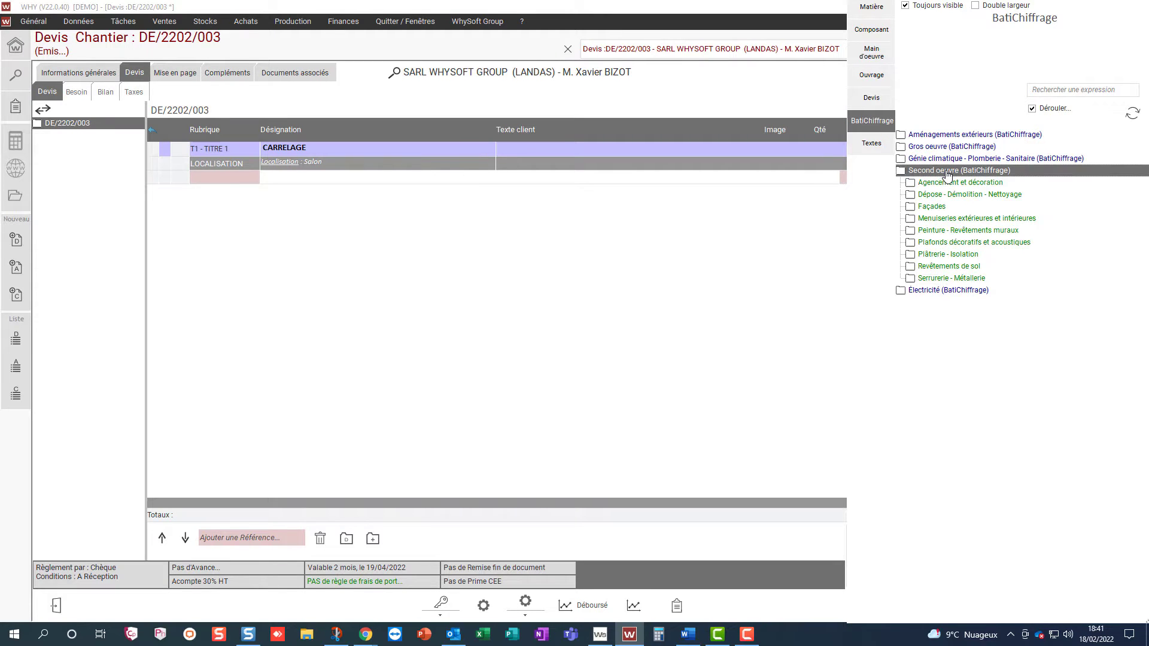
{"action": "left_click", "coordinate": [960, 266]}
{"action": "left_click", "coordinate": [945, 314]}
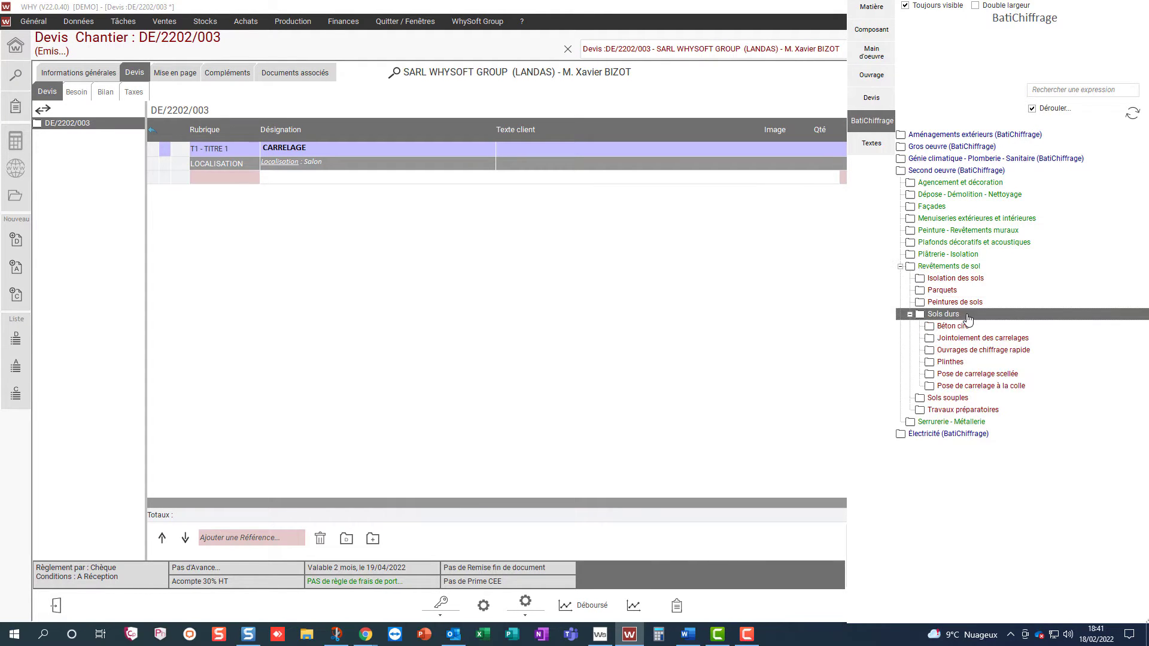
{"action": "left_click", "coordinate": [992, 353]}
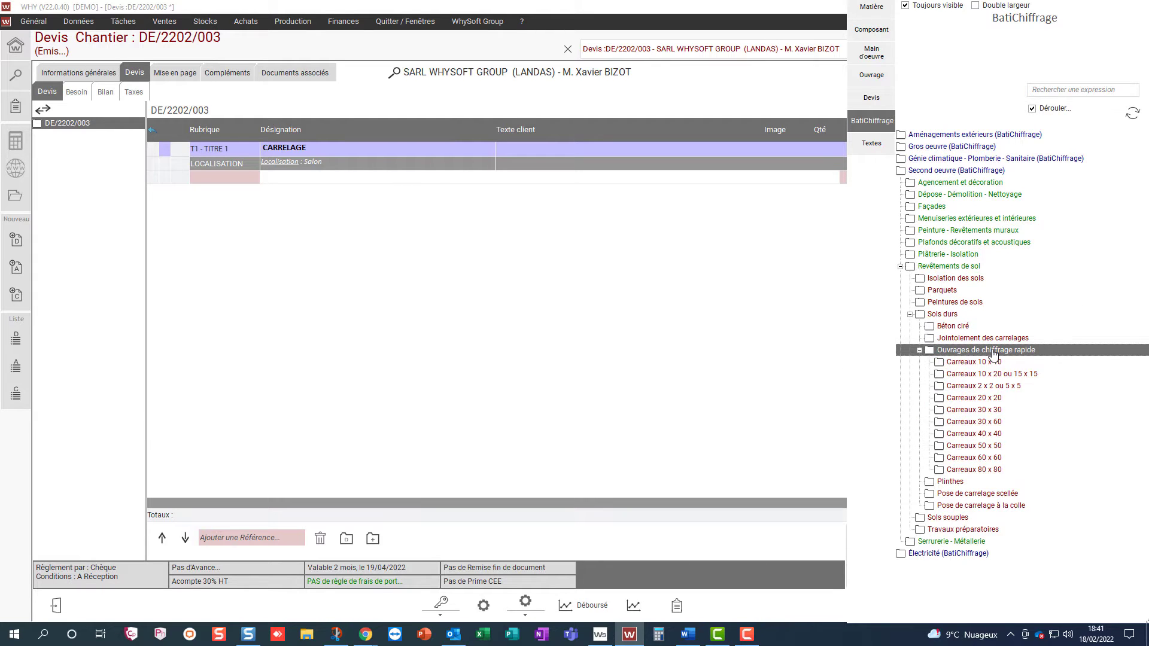
{"action": "left_click", "coordinate": [1004, 458]}
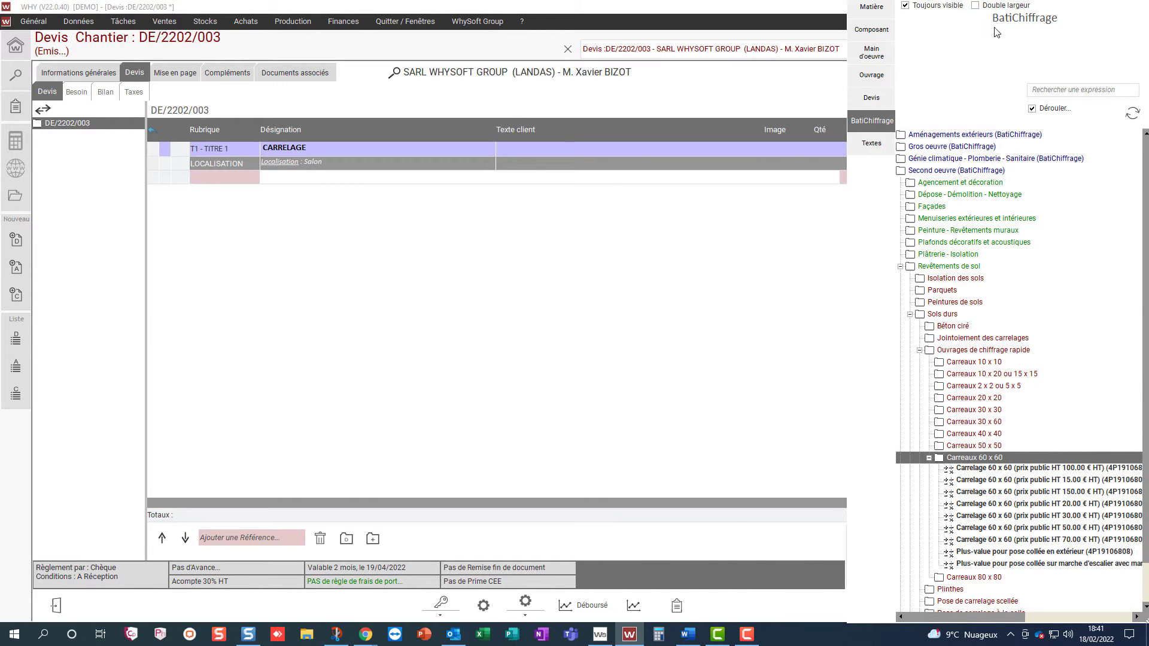
{"action": "left_click", "coordinate": [991, 9]}
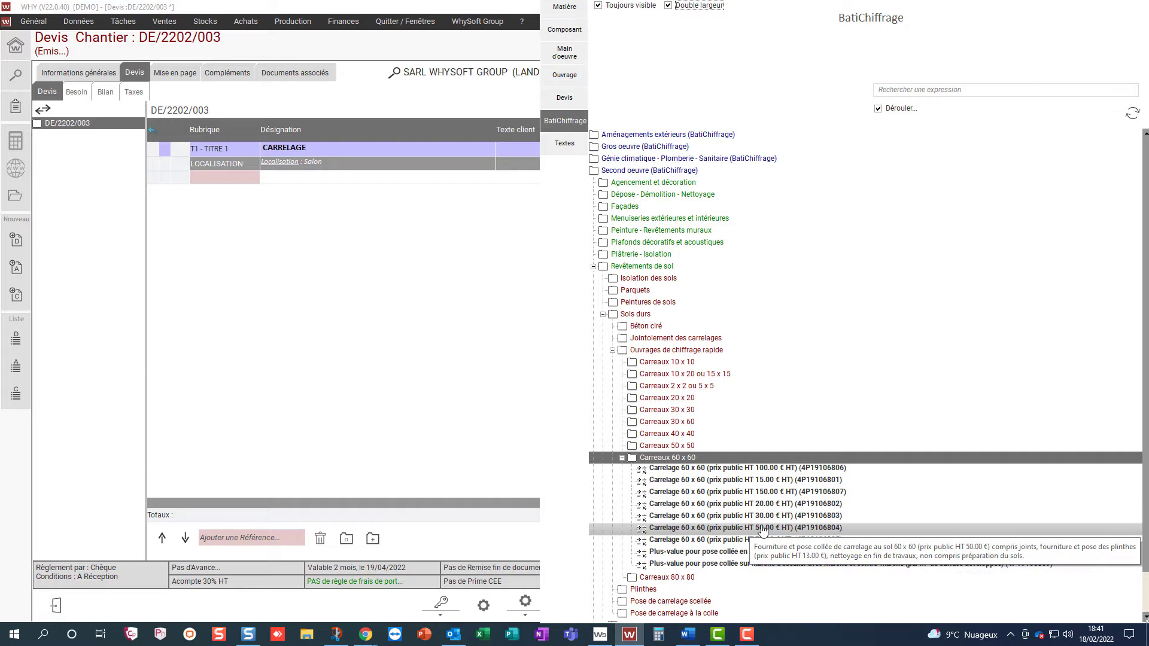
{"action": "left_click_drag", "start_coordinate": [763, 530], "coordinate": [334, 339]}
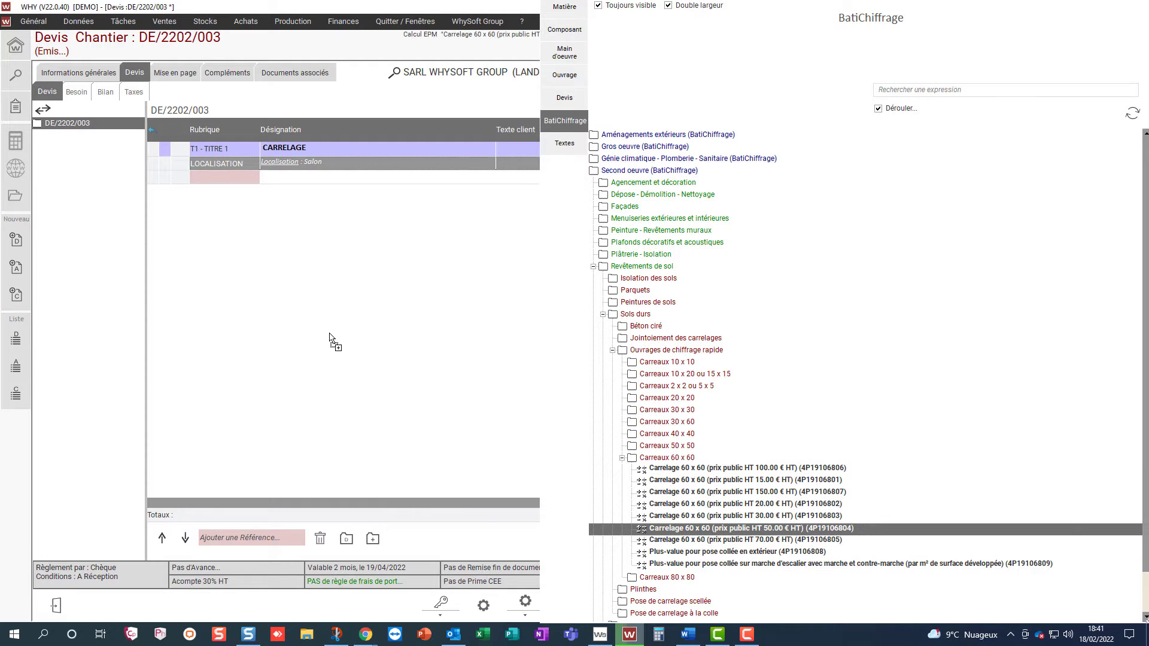
Add Joint 8 mm sur carrelage 60 x 60 from the Carrojoint souple folder to the quote and close the library pane.
{"action": "left_click", "coordinate": [676, 338]}
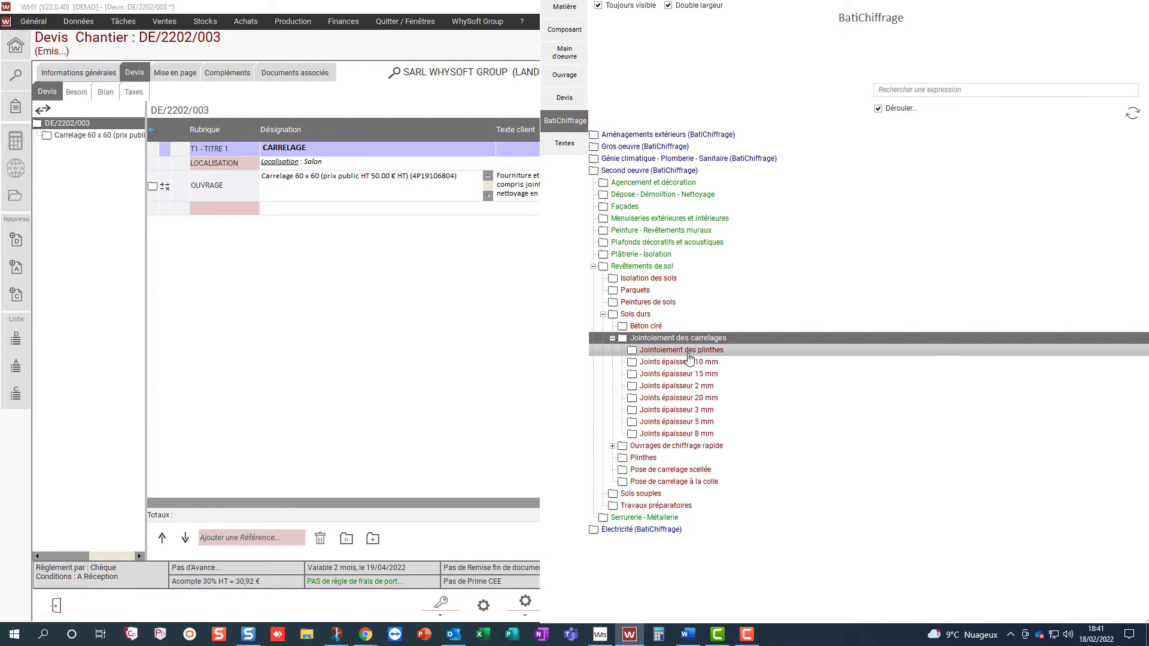
{"action": "left_click", "coordinate": [698, 434]}
{"action": "left_click", "coordinate": [688, 470]}
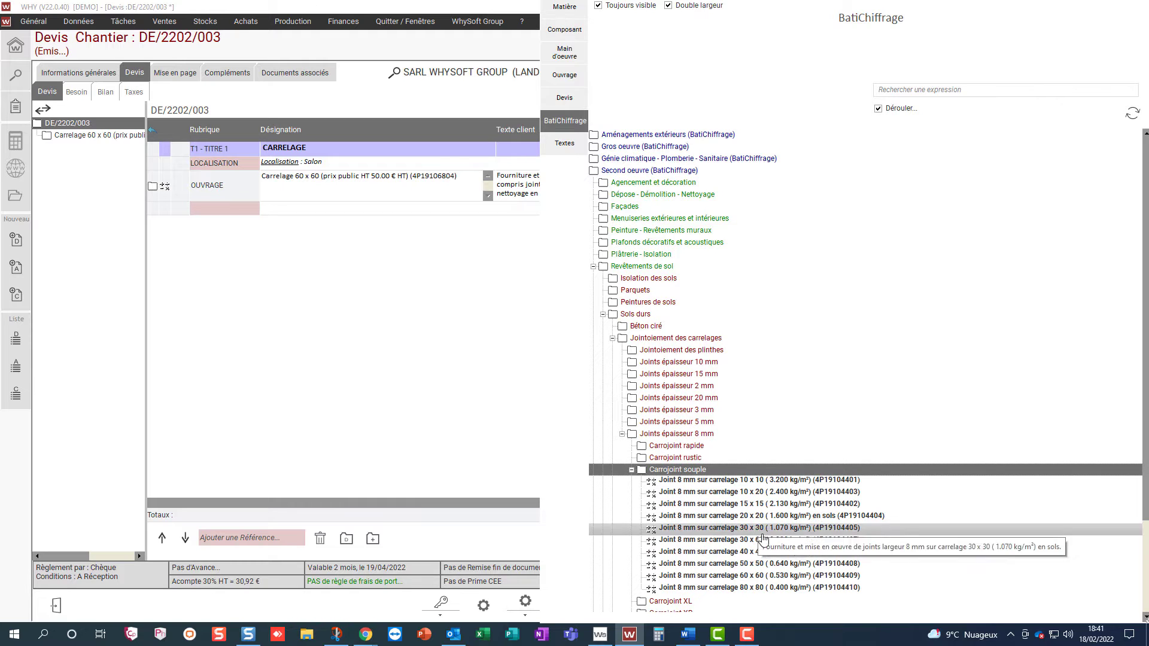
{"action": "left_click_drag", "start_coordinate": [767, 581], "coordinate": [333, 331]}
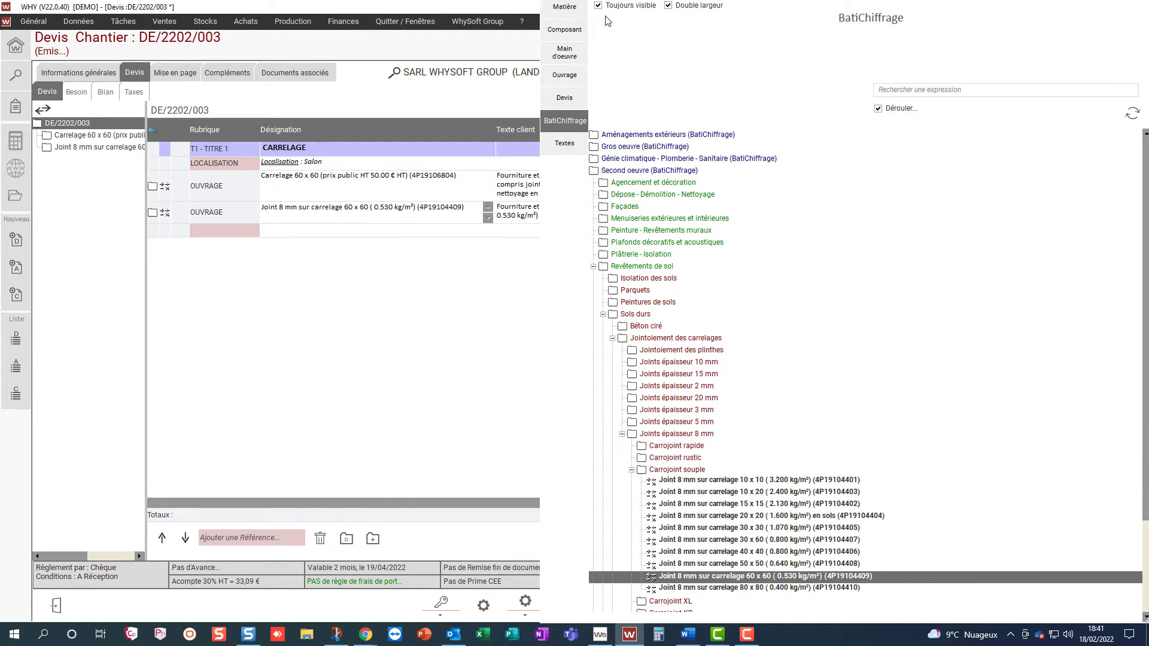
{"action": "left_click", "coordinate": [670, 5]}
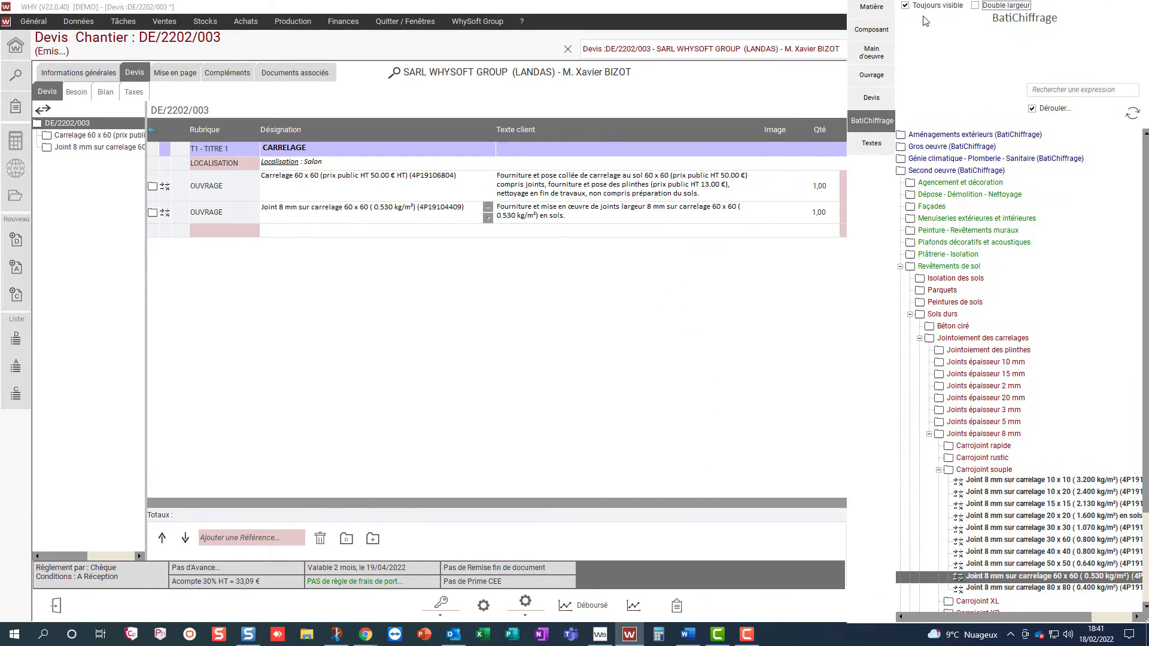
{"action": "left_click", "coordinate": [937, 5]}
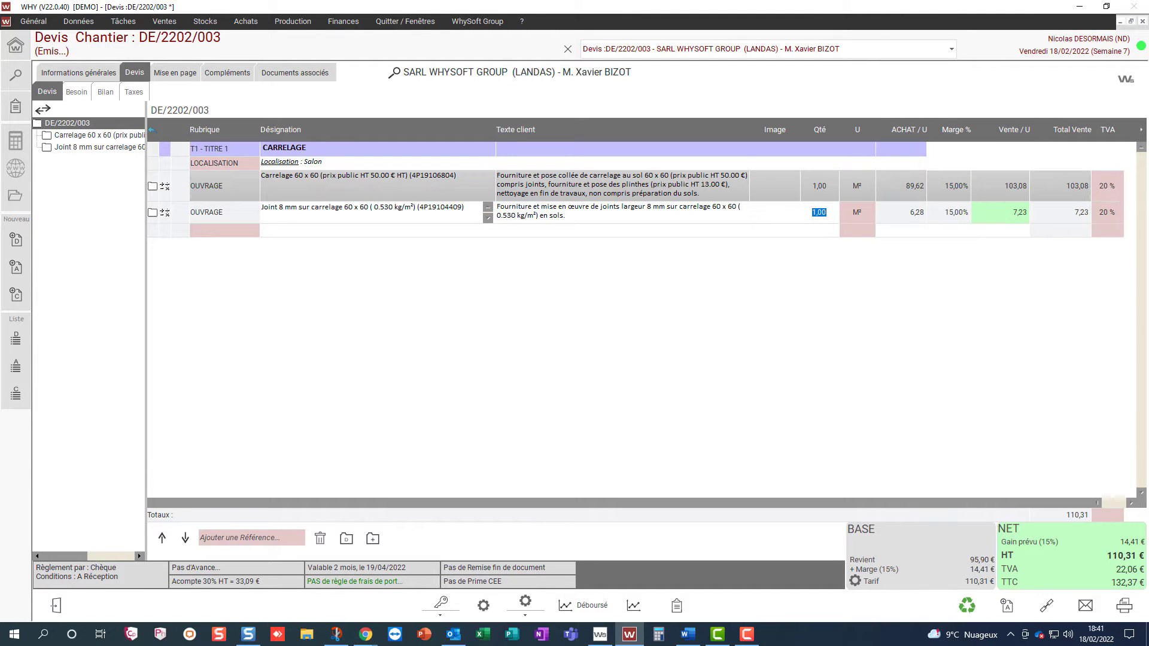
Set the quantity of both the tile and joint work items to 75 m².
{"action": "left_click", "coordinate": [819, 187]}
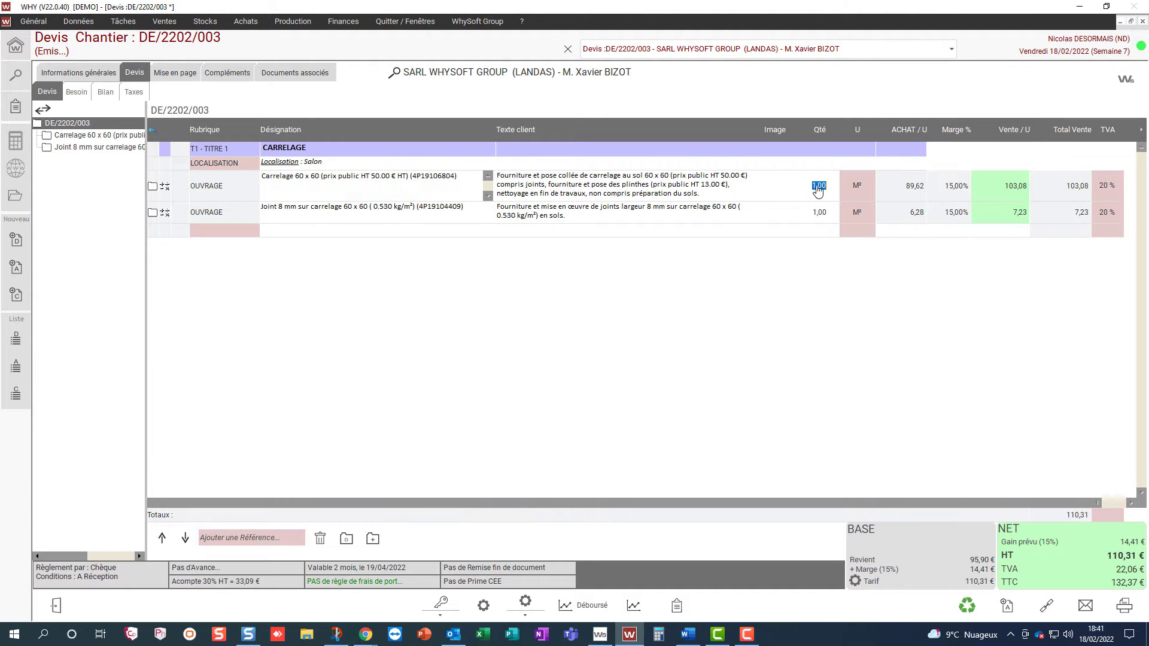
{"action": "type", "text": "75"}
{"action": "key", "text": "Return"}
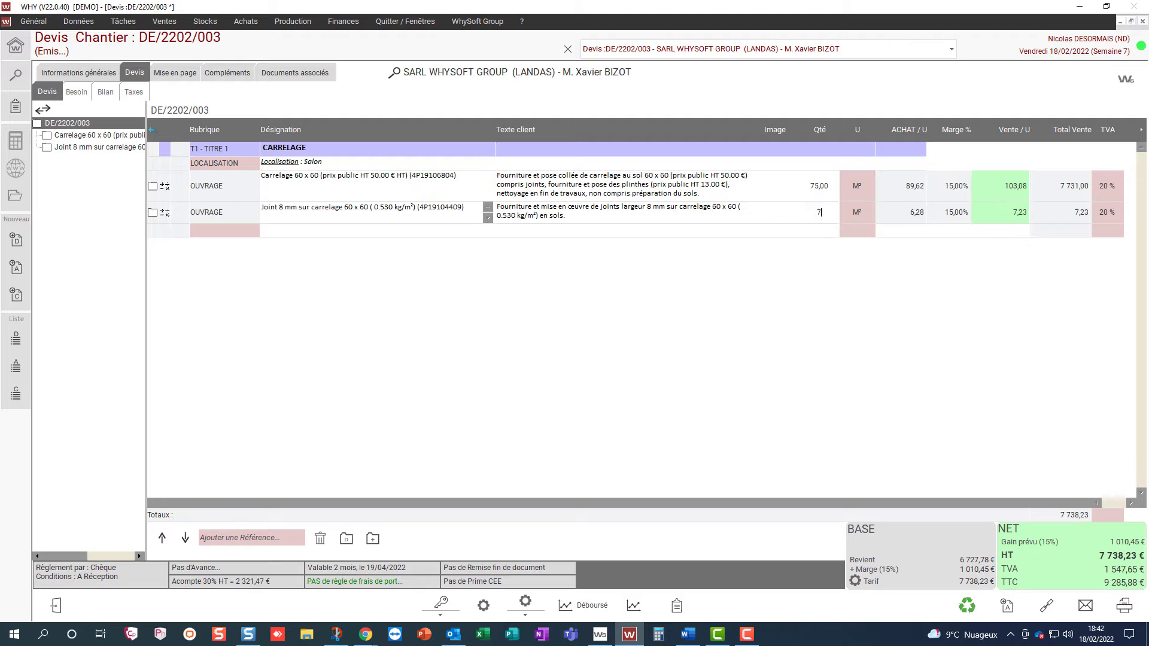
Insert "modèle : forte effet béton gris Alma" in the tile item's client text and remove both public prices and the joints mention.
{"action": "double_click", "coordinate": [615, 190]}
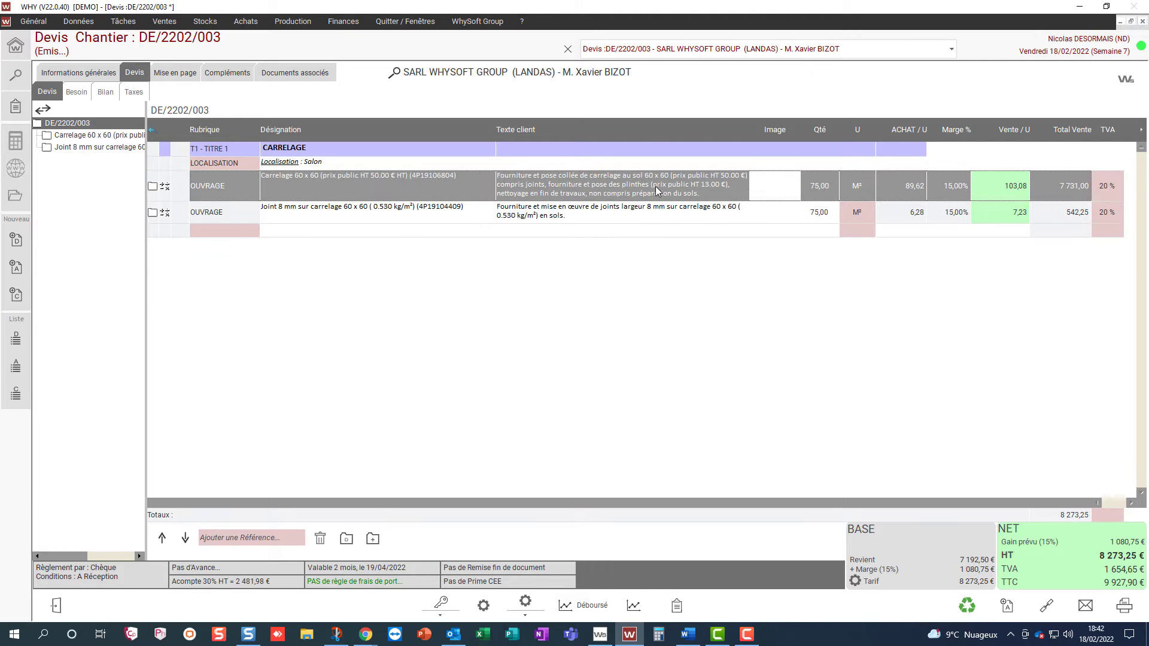
{"action": "type", "text": "modèle : forte effet béton gris Alma"}
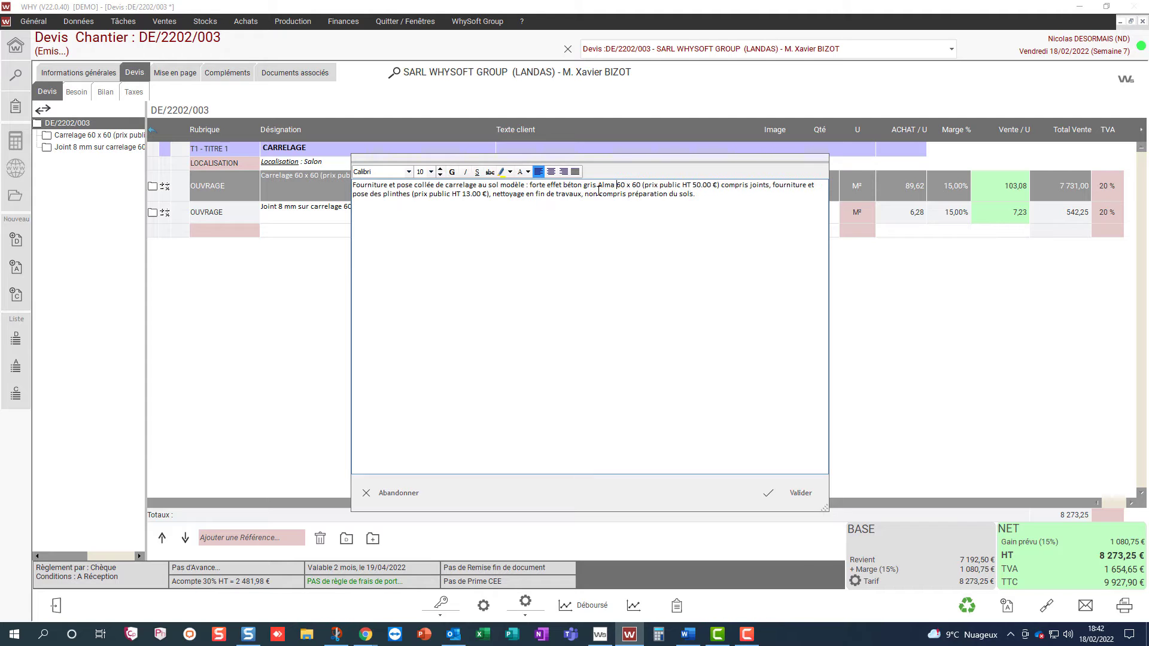
{"action": "left_click_drag", "start_coordinate": [642, 185], "coordinate": [771, 188]}
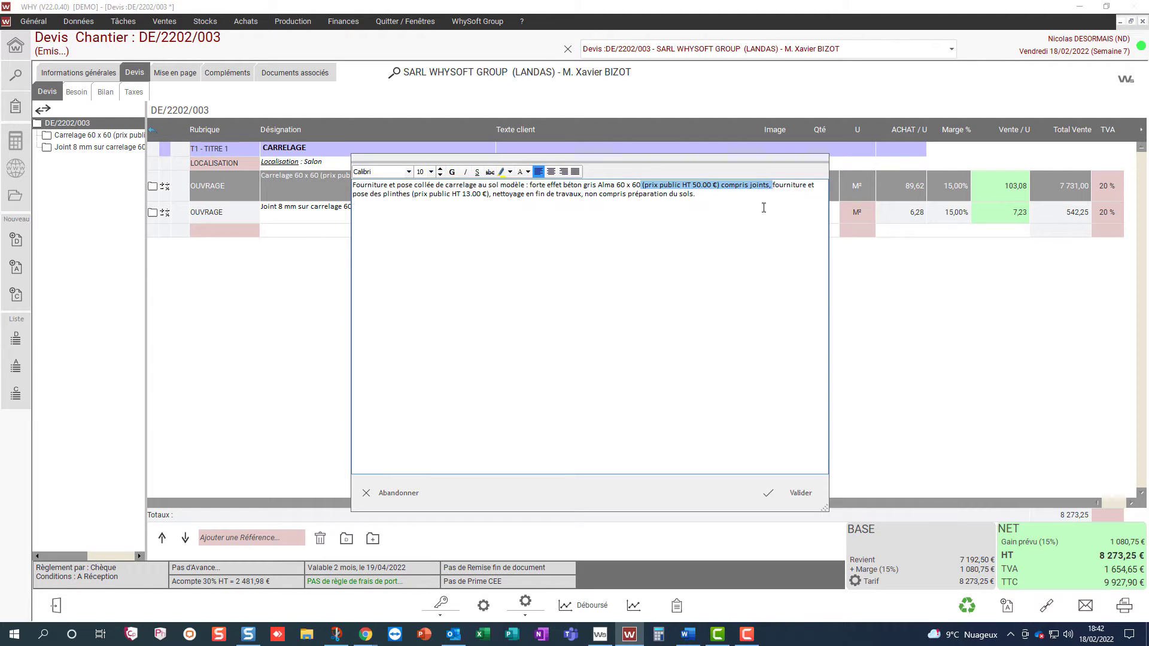
{"action": "type", "text": ", compris fourniture et pose des plinthes"}
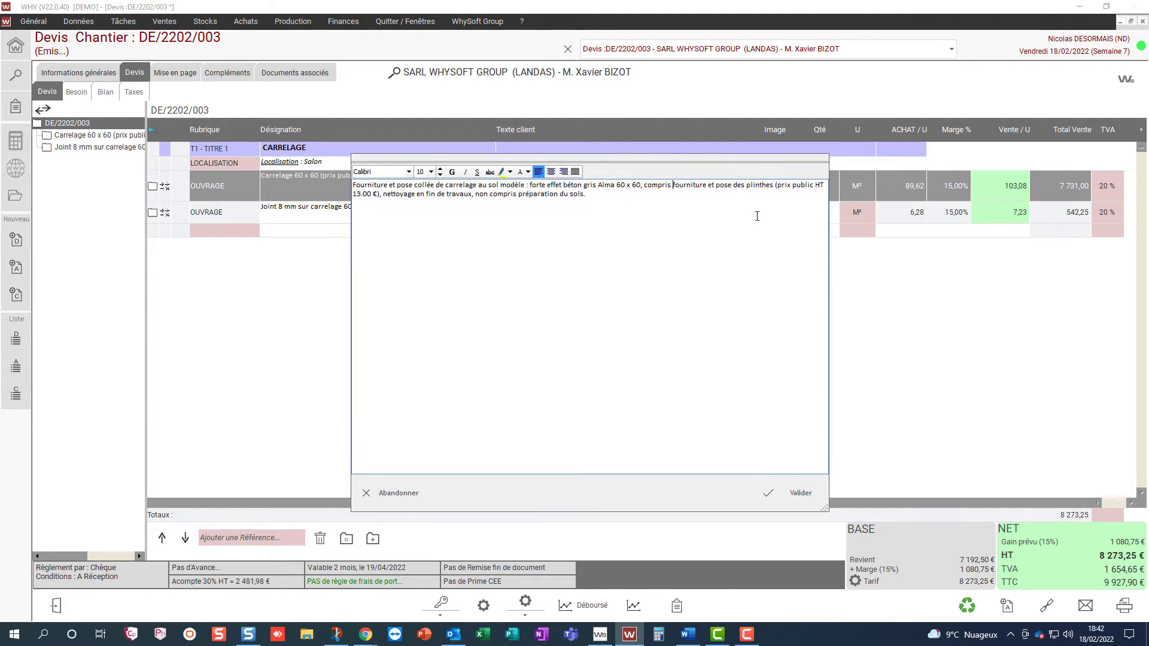
{"action": "left_click_drag", "start_coordinate": [776, 185], "coordinate": [381, 194]}
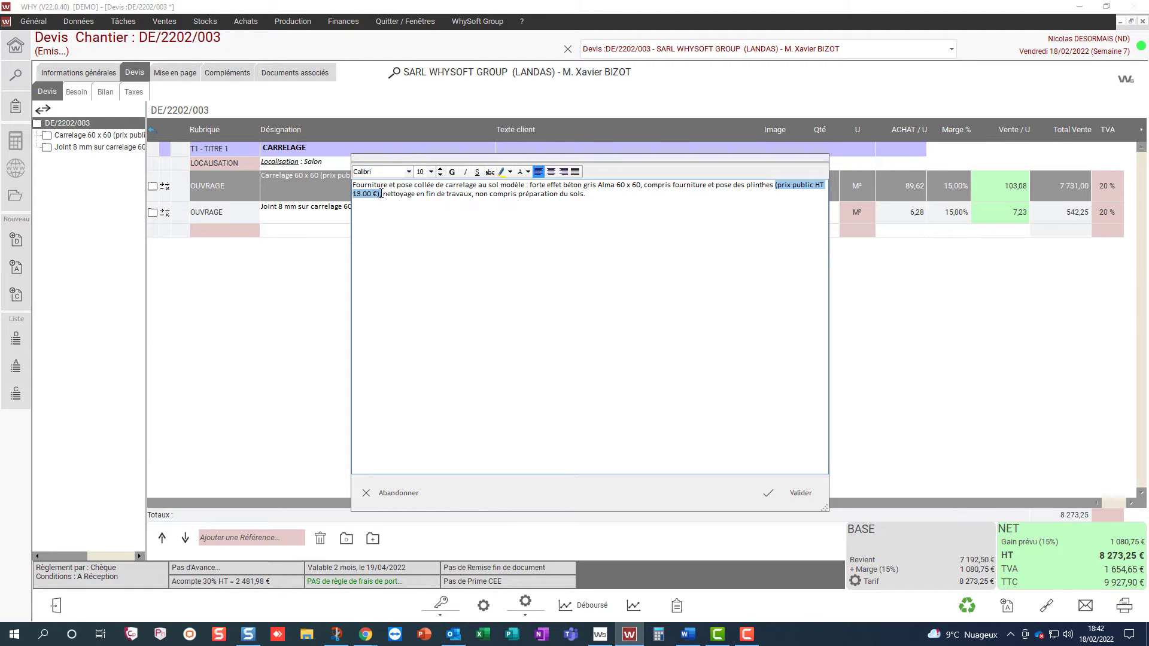
{"action": "type", "text": ","}
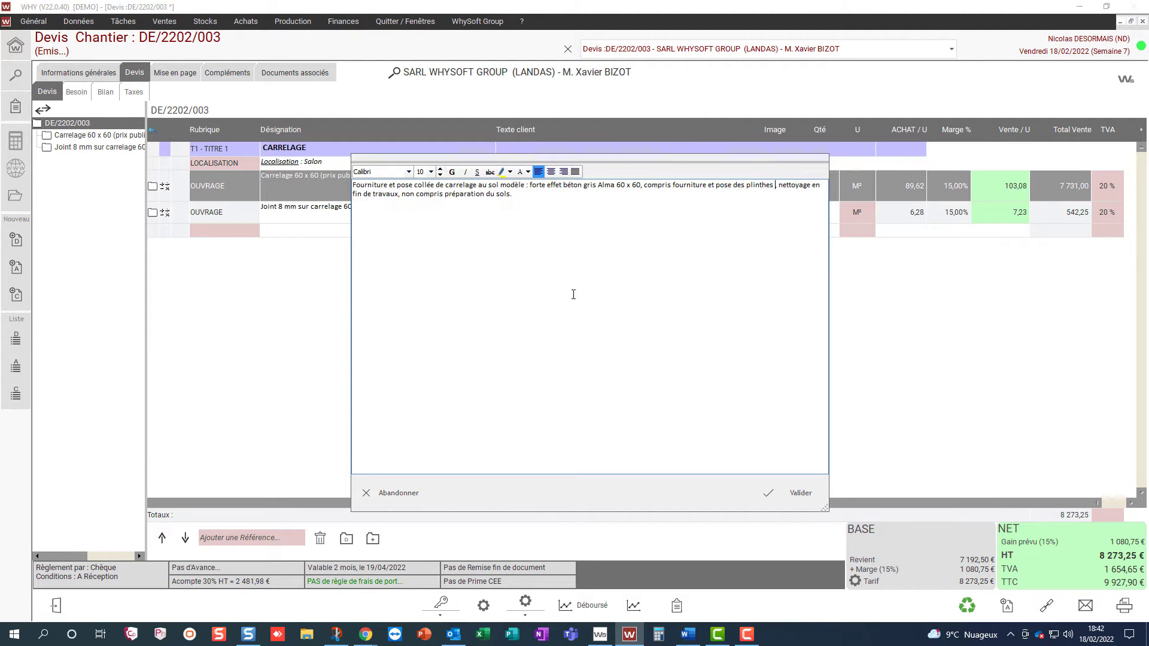
{"action": "left_click", "coordinate": [790, 493]}
Shorten the joint item's client text so it ends after "carrelage 60 x 60".
{"action": "left_click", "coordinate": [654, 207]}
{"action": "left_click_drag", "start_coordinate": [666, 185], "coordinate": [594, 185]}
{"action": "key", "text": "BackSpace"}
{"action": "left_click", "coordinate": [790, 493]}
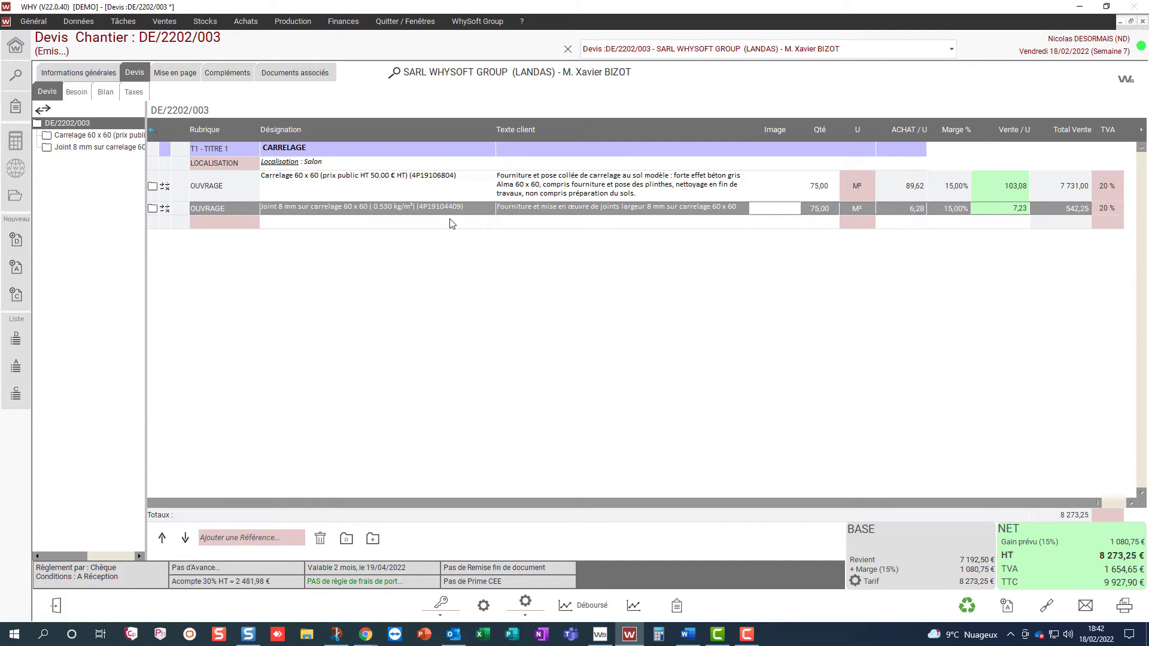
Change the tile item's designation to "Carrelage 60 x 60", "Leroy merlin" and "Ref : forte effet béton gris Alma : 70715232" on separate lines.
{"action": "left_click", "coordinate": [393, 178]}
{"action": "left_click", "coordinate": [320, 176]}
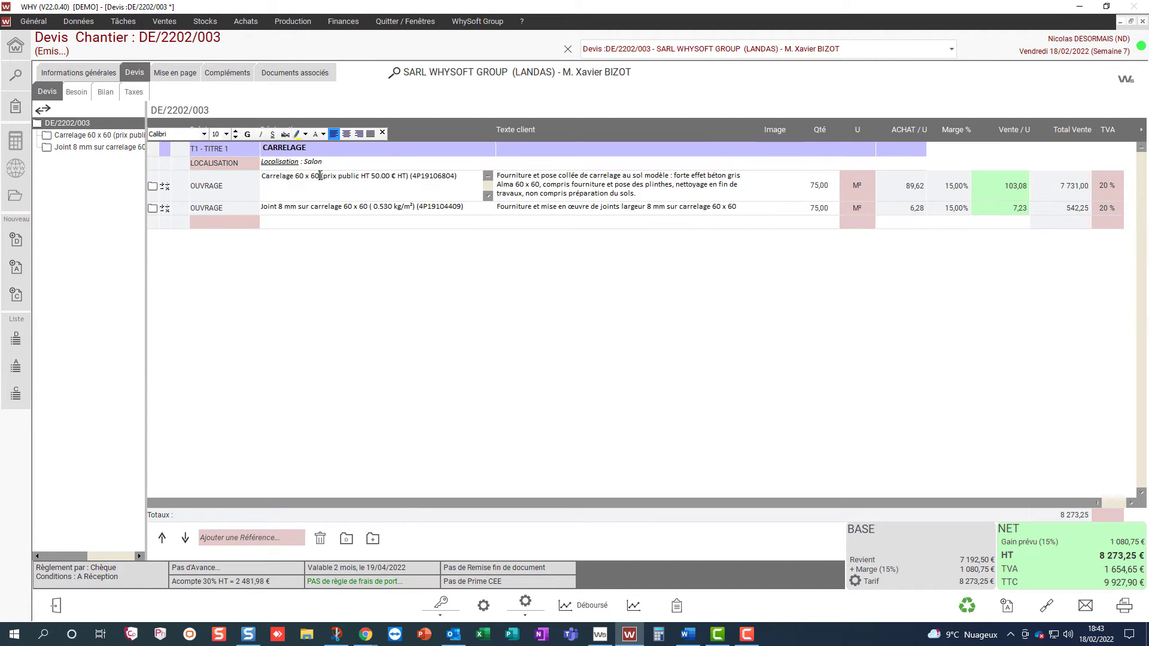
{"action": "left_click_drag", "start_coordinate": [320, 176], "coordinate": [469, 189]}
{"action": "key", "text": "BackSpace"}
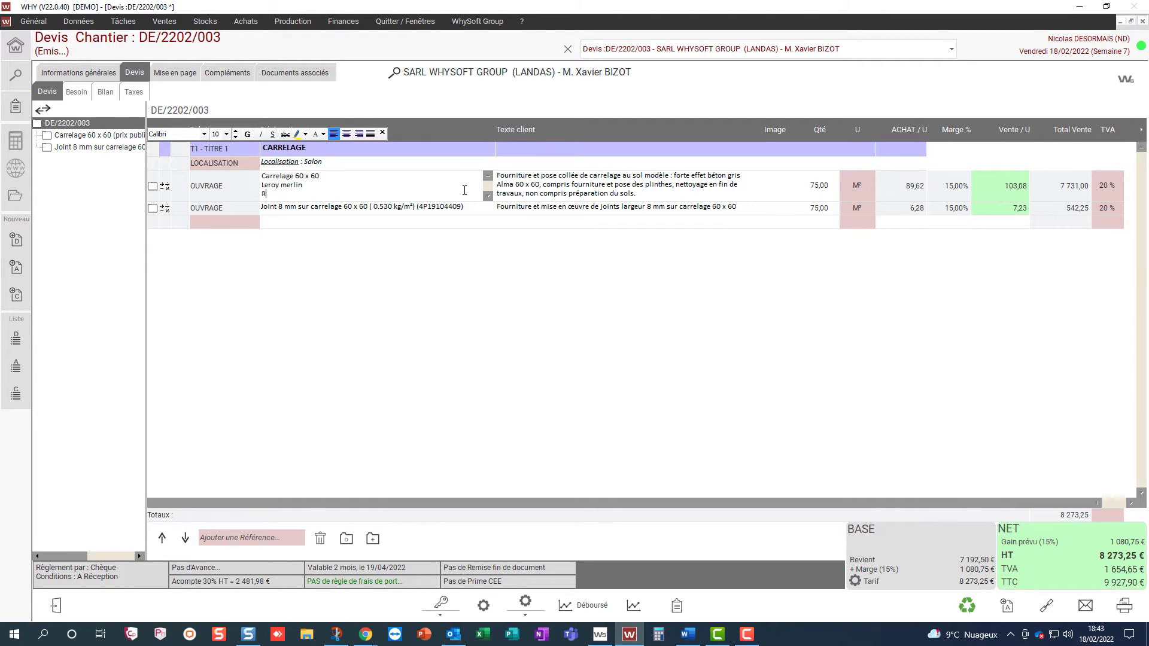
{"action": "type", "text": "forte effet béton gris Alma"}
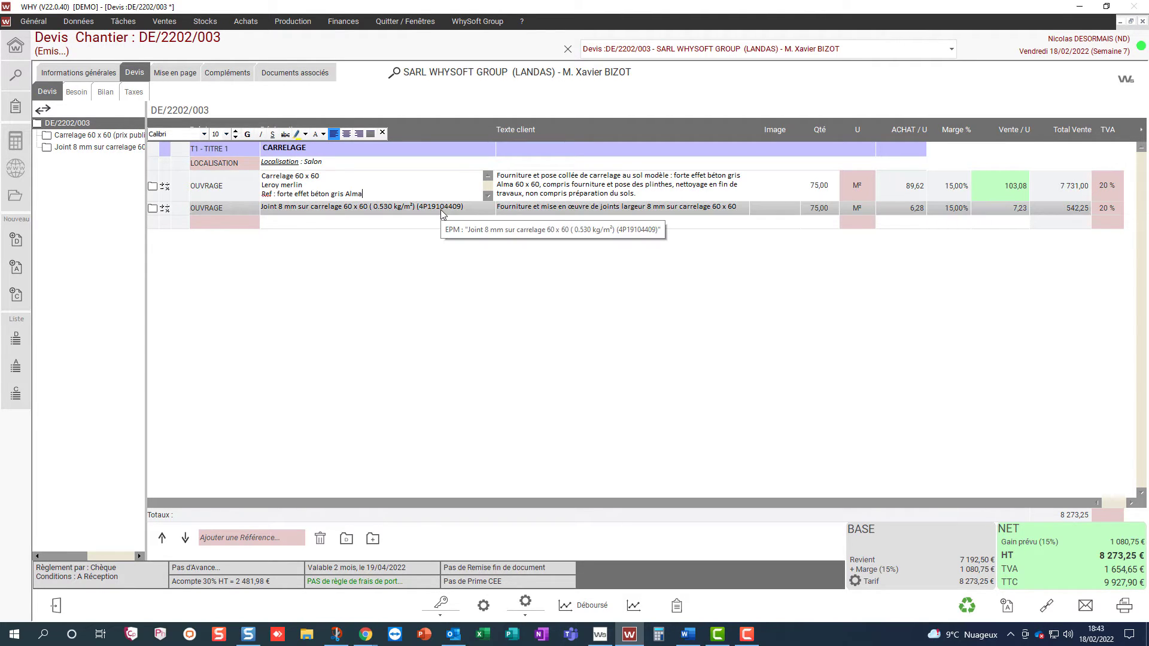
{"action": "type", "text": ": "}
{"action": "type", "text": "70715232"}
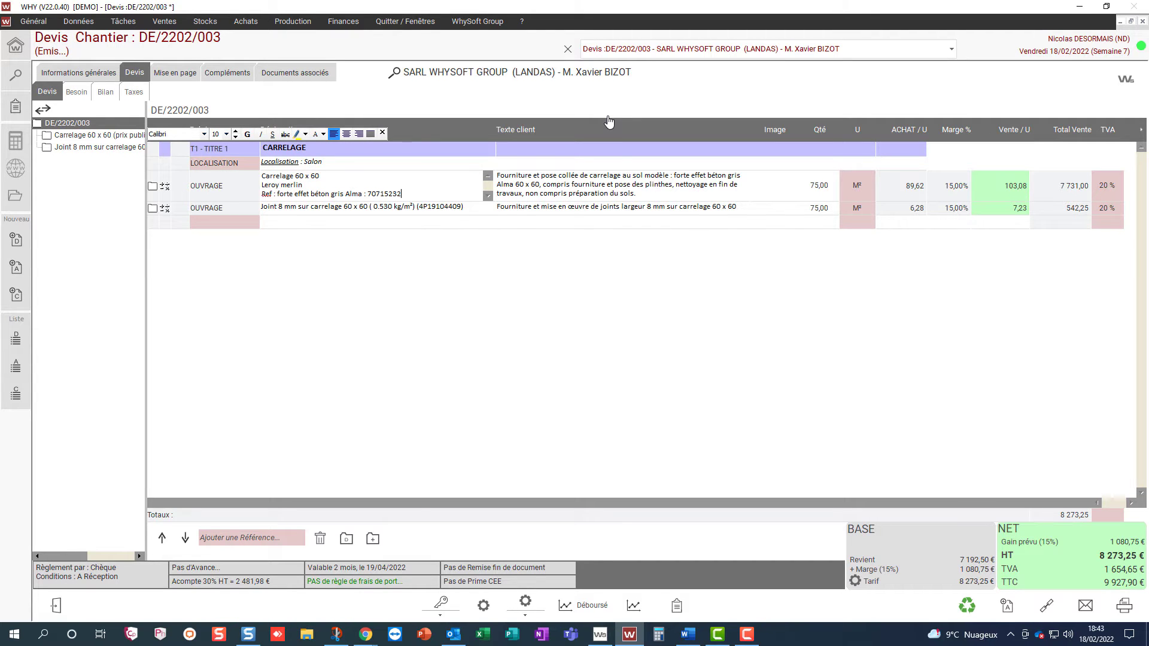
{"action": "left_click", "coordinate": [595, 319]}
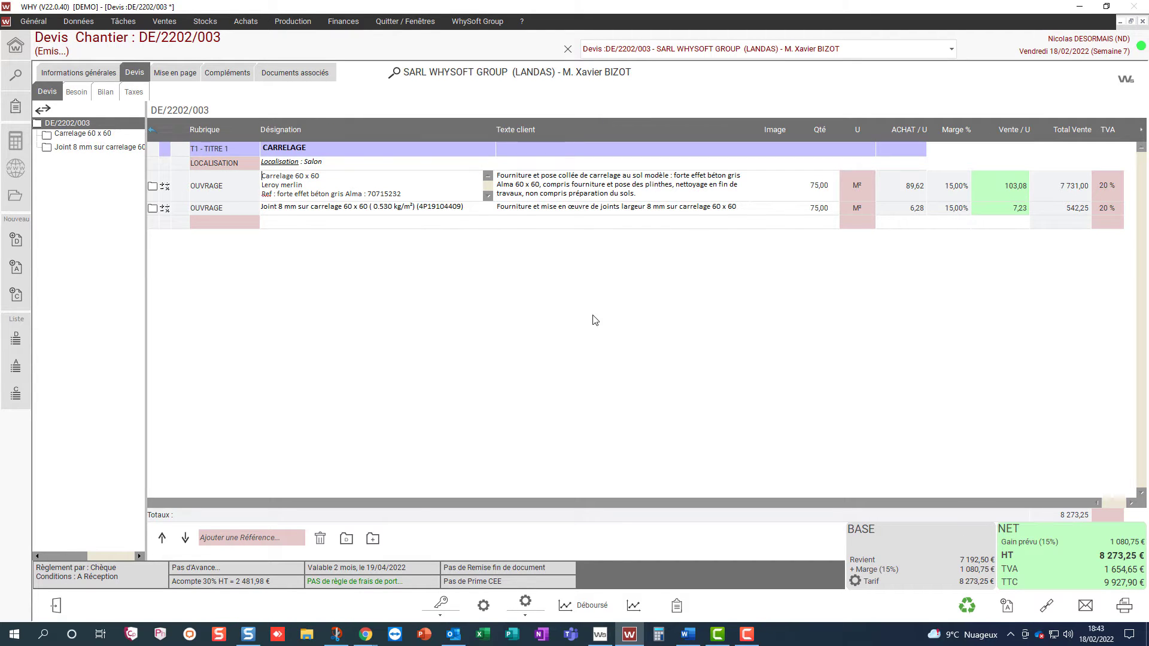
Remove the consumption figure and reference code from the joint item's designation, leaving "Joint 8 mm sur carrelage 60 x 60".
{"action": "left_click", "coordinate": [372, 210]}
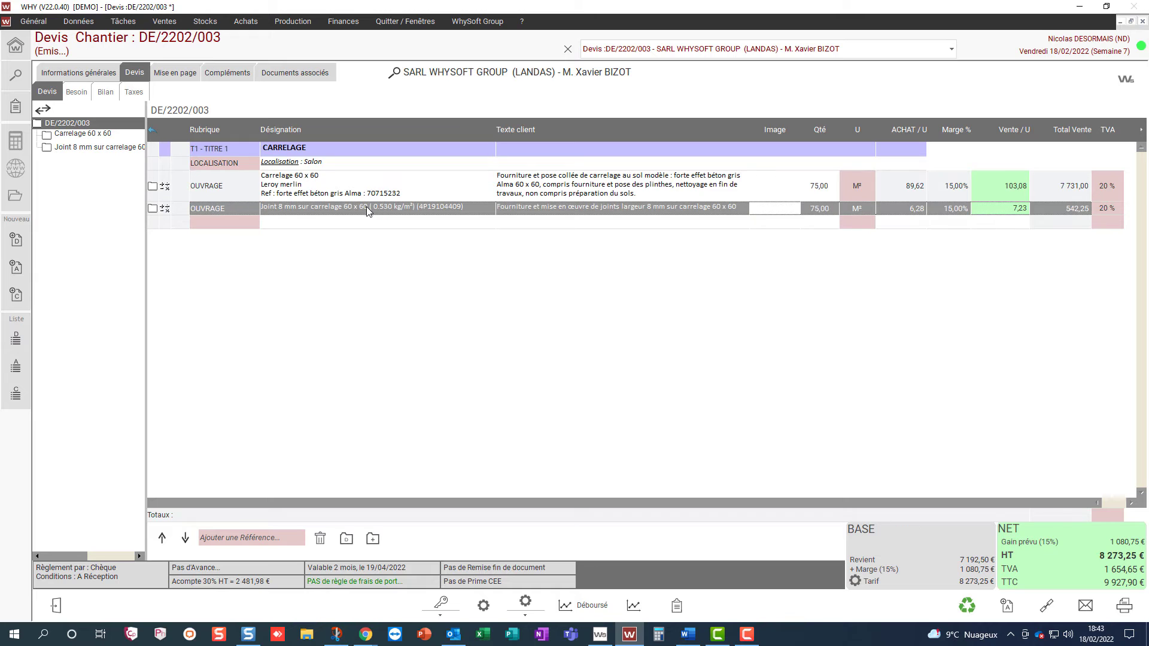
{"action": "left_click_drag", "start_coordinate": [368, 207], "coordinate": [477, 207]}
{"action": "key", "text": "Delete"}
{"action": "left_click", "coordinate": [467, 277]}
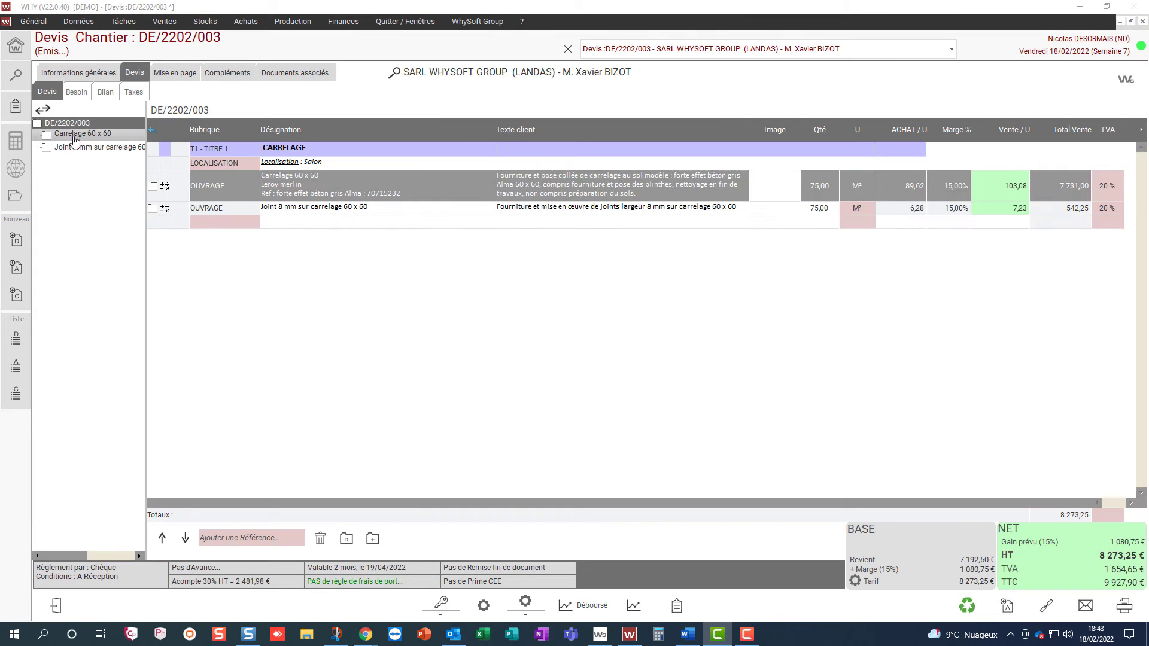
In the tile item's components, change the tile material's designation to "Carreaux 60*60 forte effet béton gris Alma".
{"action": "left_click", "coordinate": [68, 134]}
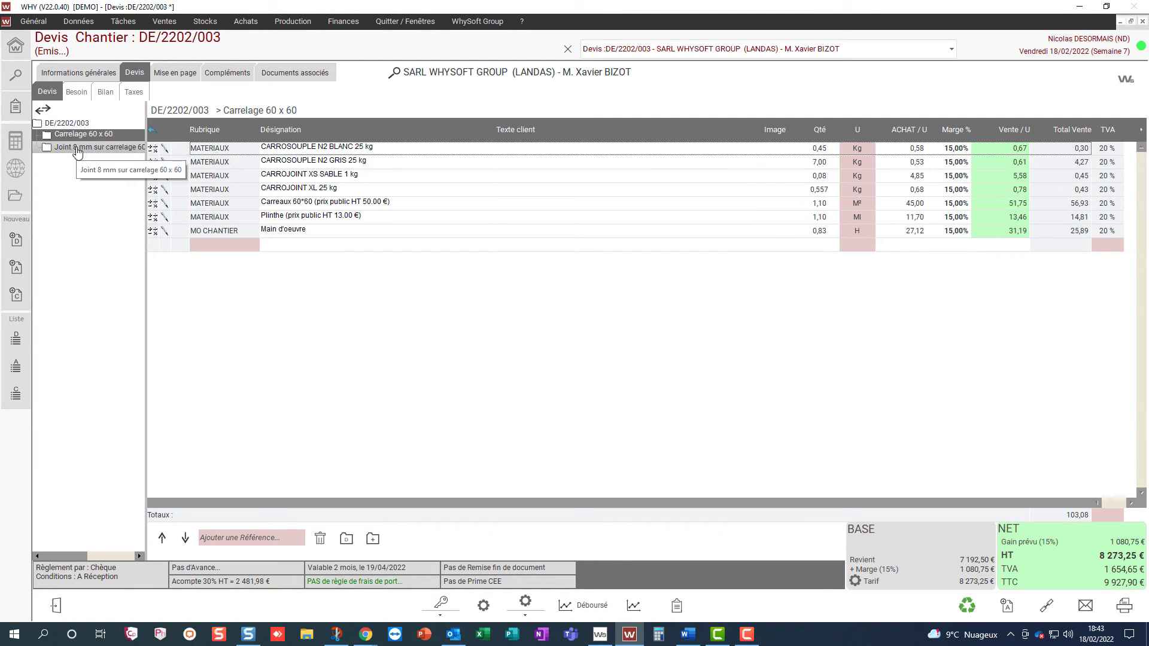
{"action": "left_click", "coordinate": [316, 207]}
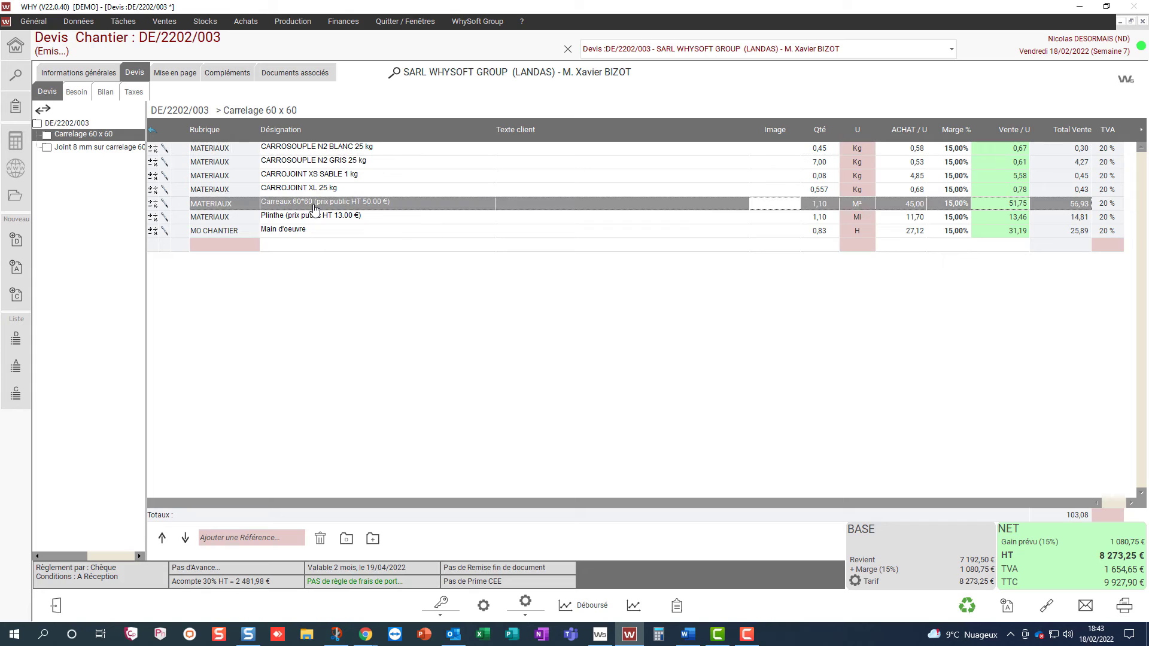
{"action": "left_click", "coordinate": [316, 207]}
{"action": "left_click_drag", "start_coordinate": [313, 204], "coordinate": [387, 205]}
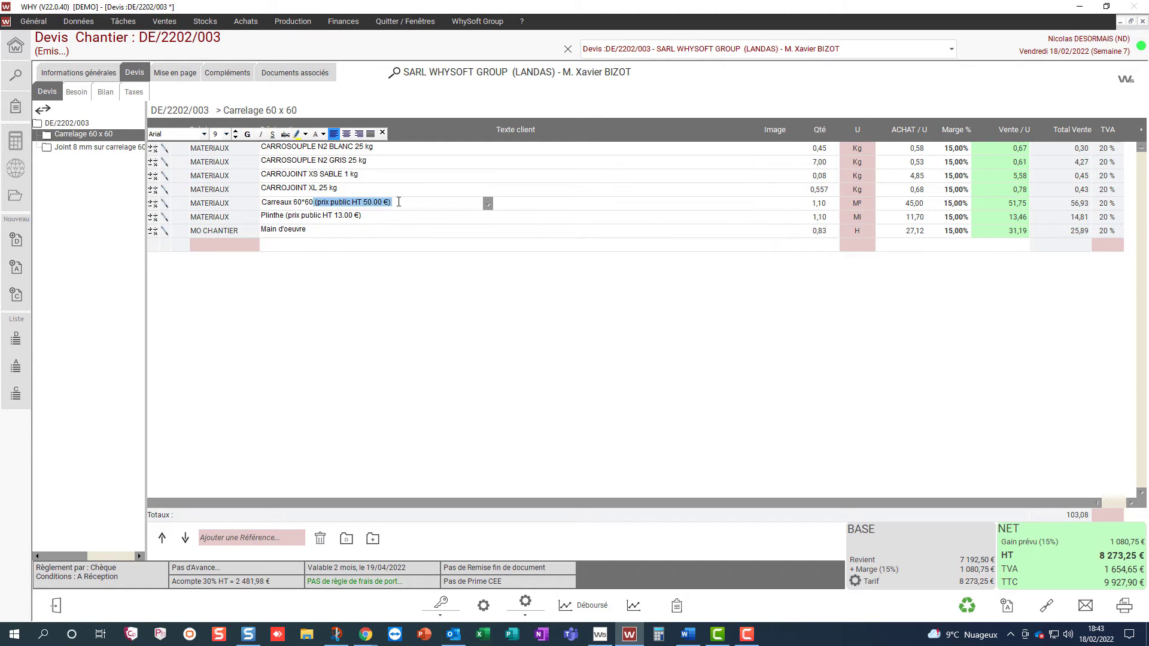
{"action": "key", "text": "Delete"}
{"action": "type", "text": "forte effet béton gris Alma"}
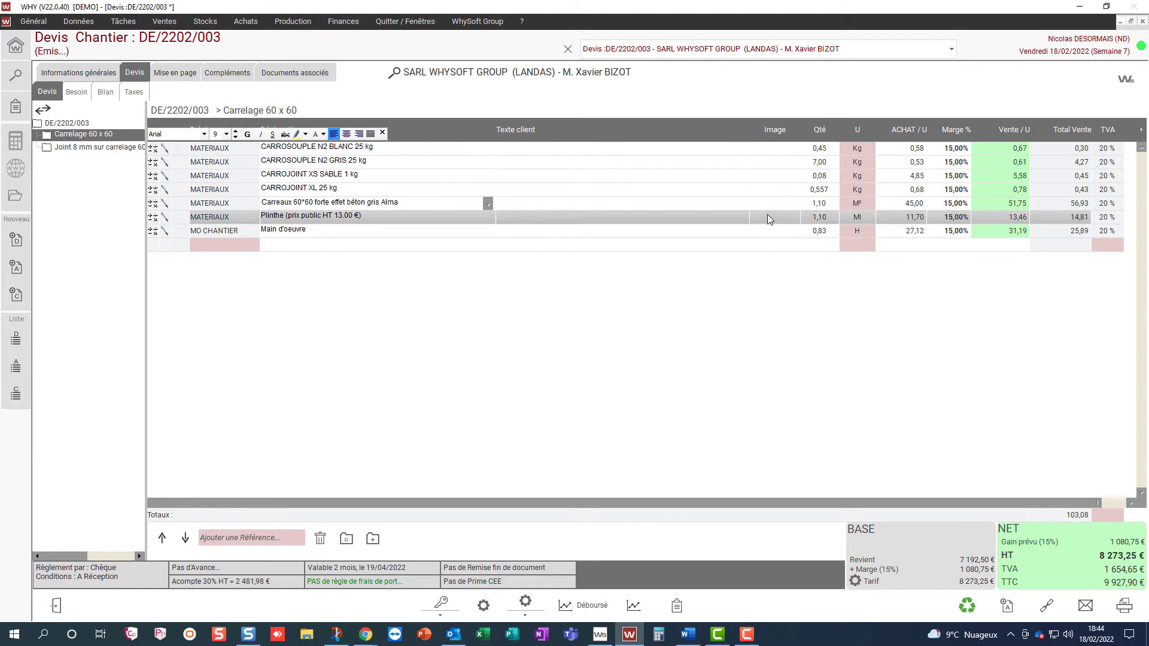
Set the unit purchase price of the 60*60 tile material to 27.
{"action": "left_click", "coordinate": [910, 205]}
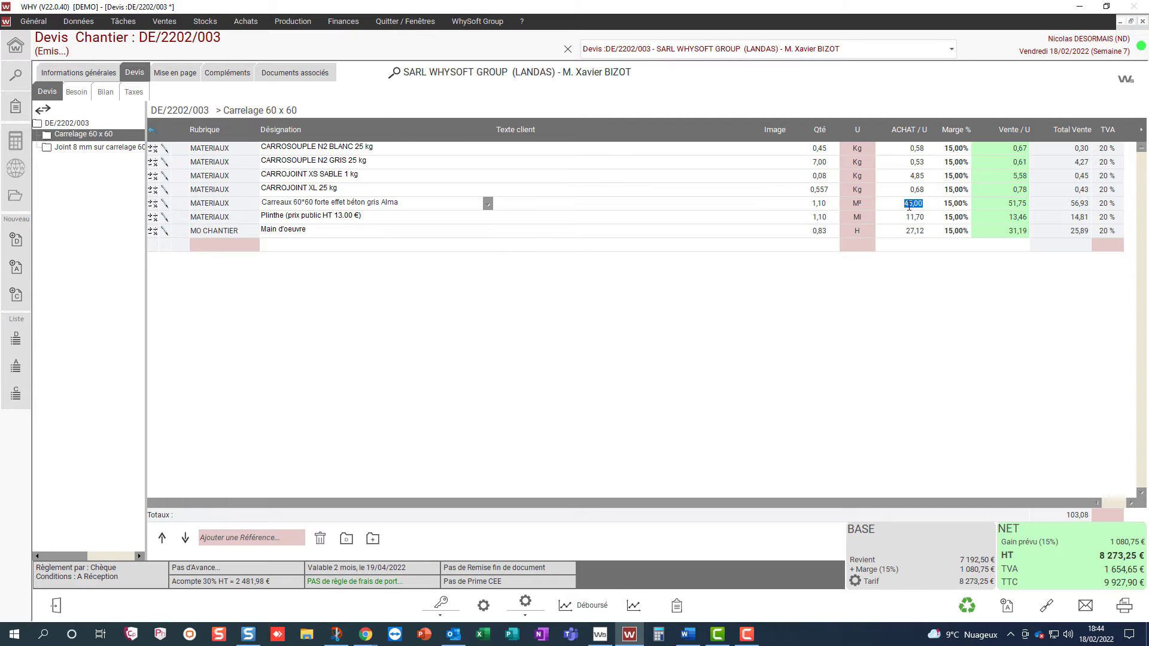
{"action": "type", "text": "27"}
{"action": "left_click", "coordinate": [948, 206]}
Delete the "Plinthe" and "Main d'oeuvre" lines from the tile item's components.
{"action": "left_click", "coordinate": [388, 217]}
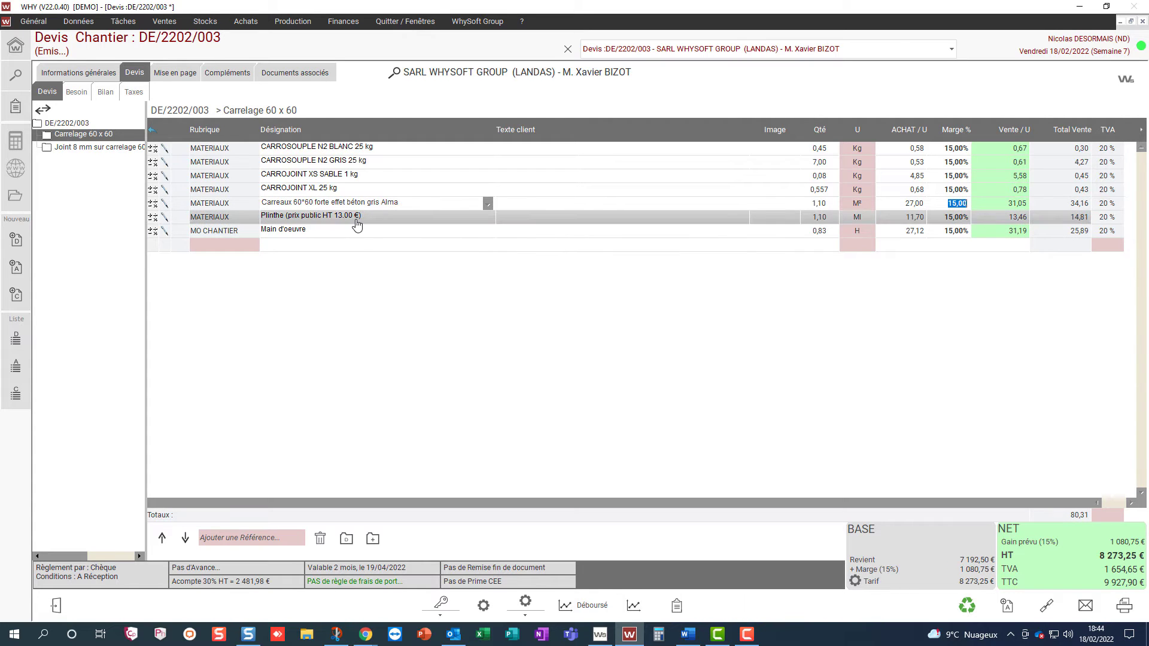
{"action": "left_click", "coordinate": [320, 540]}
{"action": "left_click", "coordinate": [552, 350]}
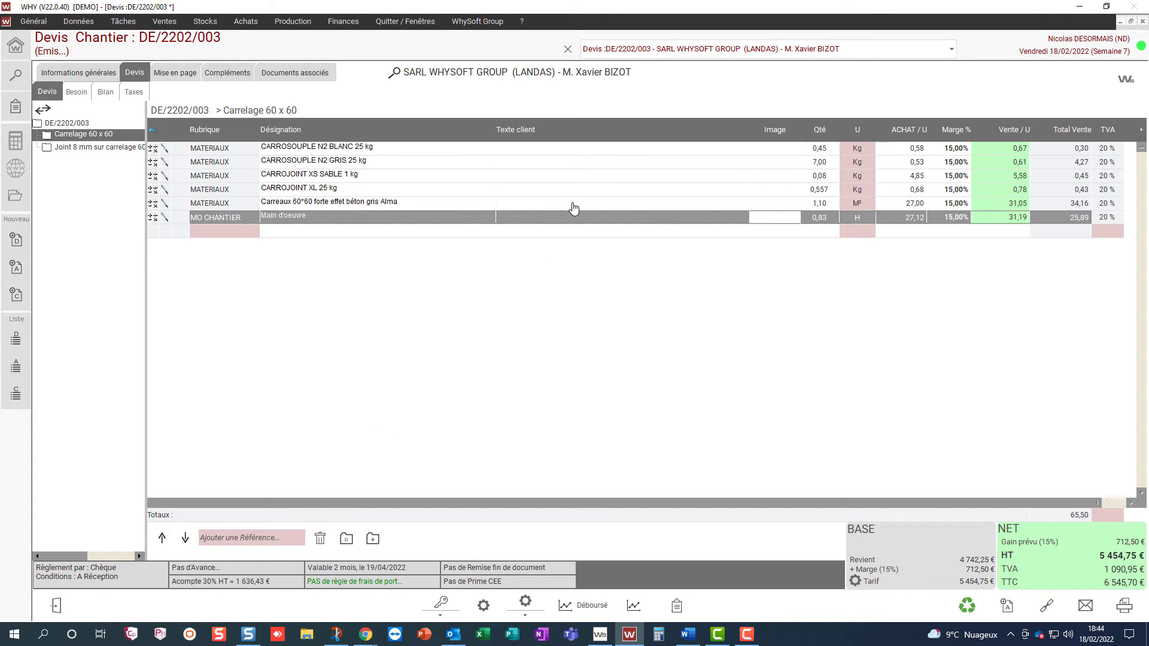
{"action": "left_click", "coordinate": [320, 539]}
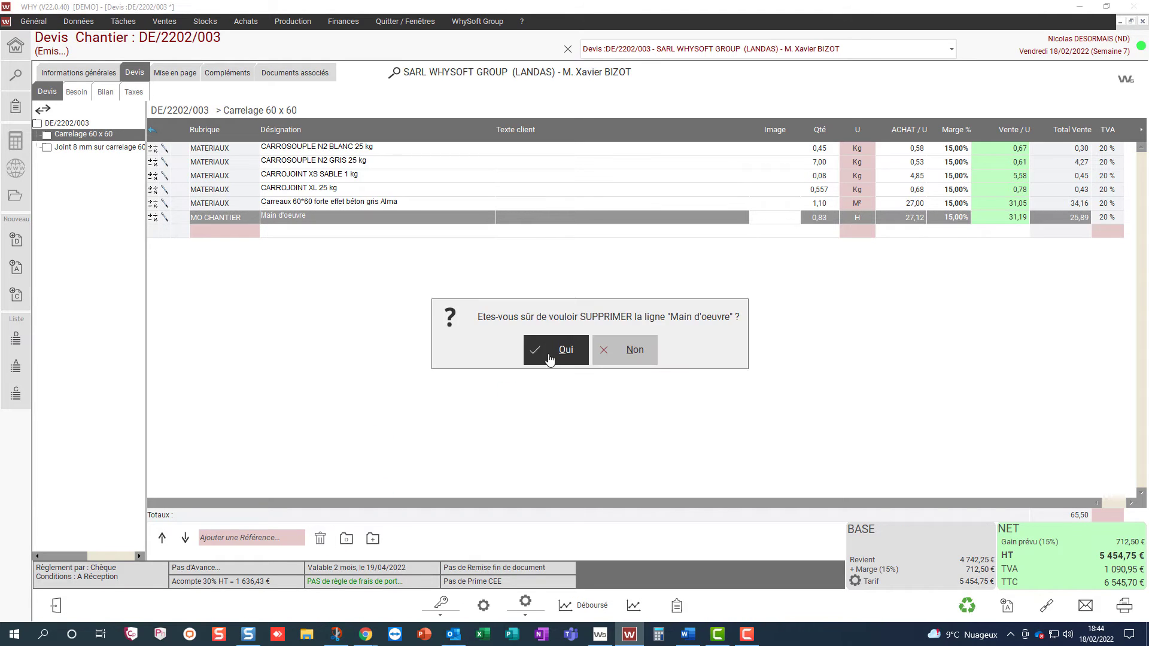
{"action": "left_click", "coordinate": [549, 351]}
Add COLLE CARRELAGE from the materials library's floor and wall covering adhesives, with 1,10 m² and the COLLIMIX PREMIUM variant.
{"action": "left_click", "coordinate": [1124, 79]}
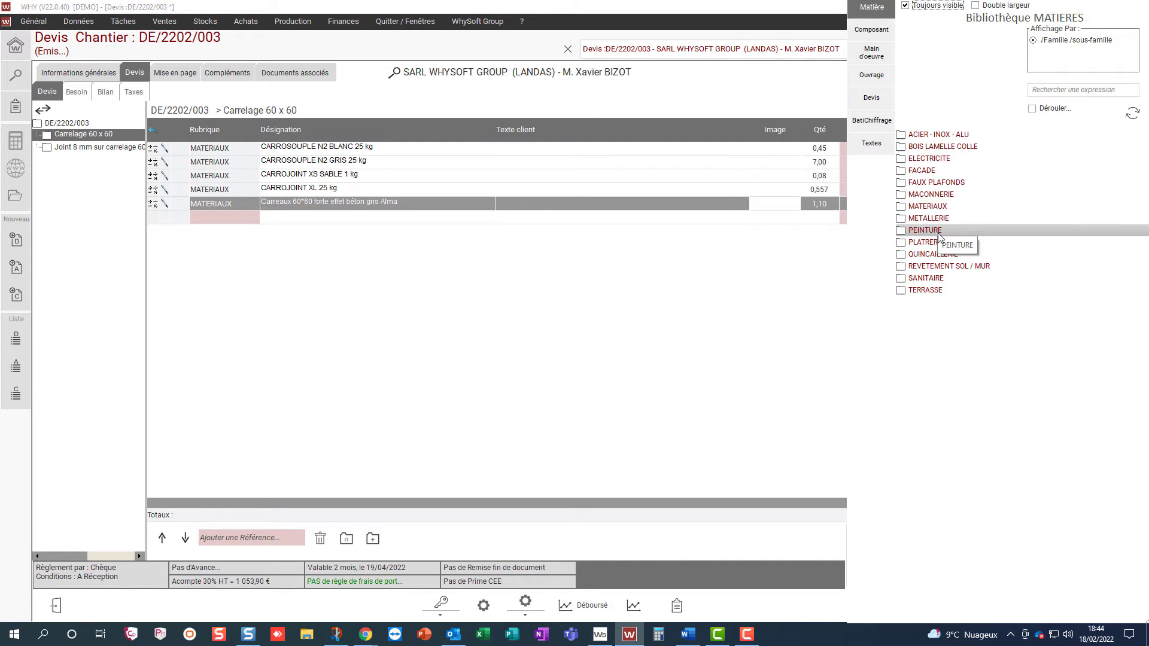
{"action": "left_click", "coordinate": [951, 266]}
{"action": "left_click", "coordinate": [958, 280]}
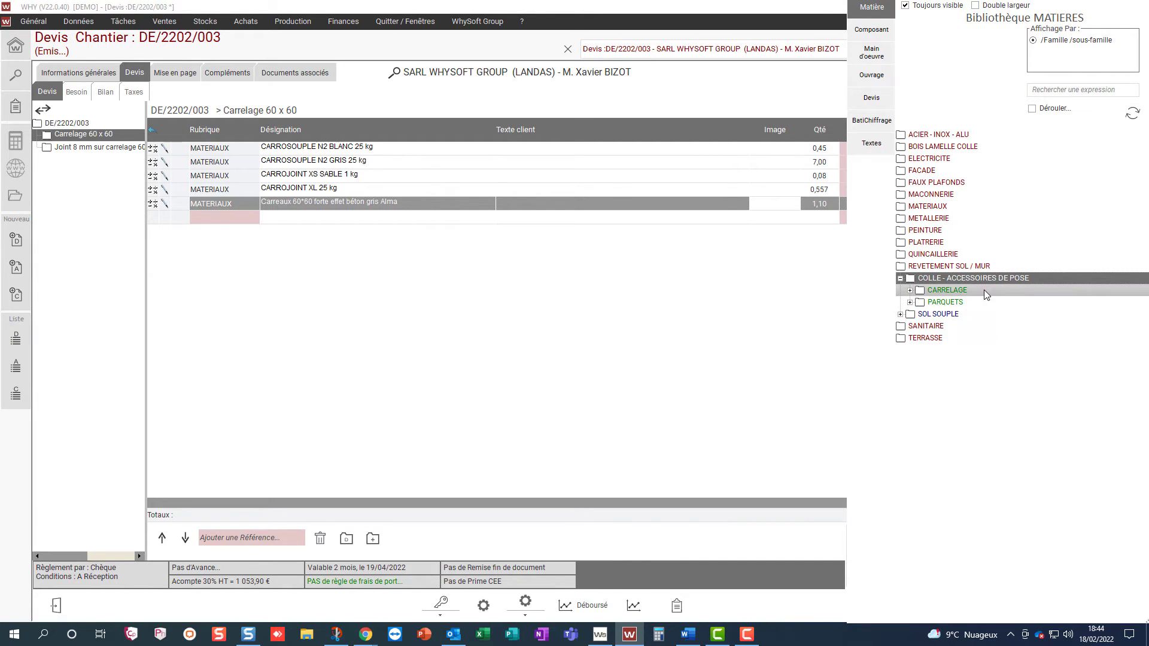
{"action": "left_click", "coordinate": [985, 290]}
{"action": "left_click_drag", "start_coordinate": [965, 304], "coordinate": [500, 276]}
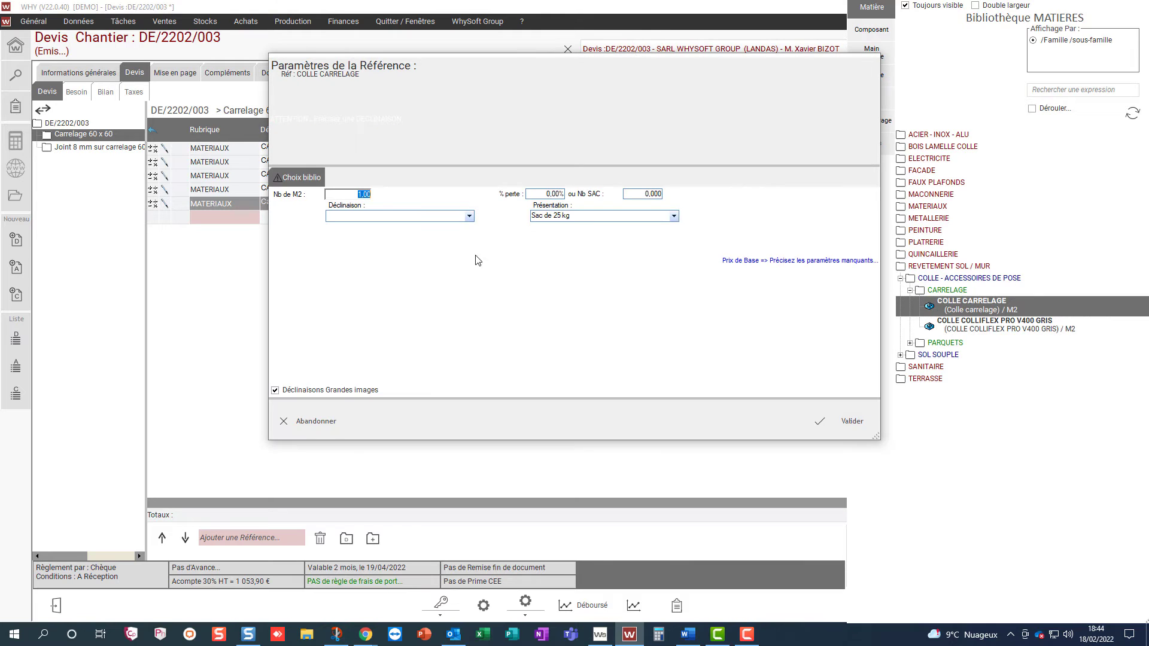
{"action": "type", "text": ",1"}
{"action": "key", "text": "Tab"}
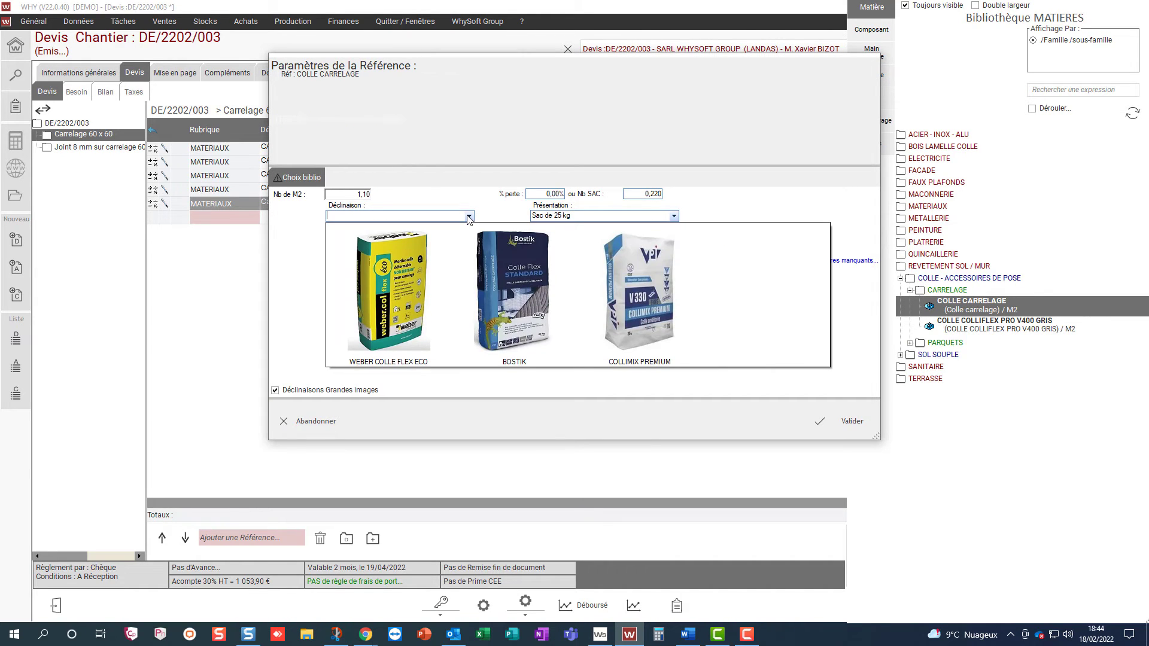
{"action": "left_click", "coordinate": [653, 294]}
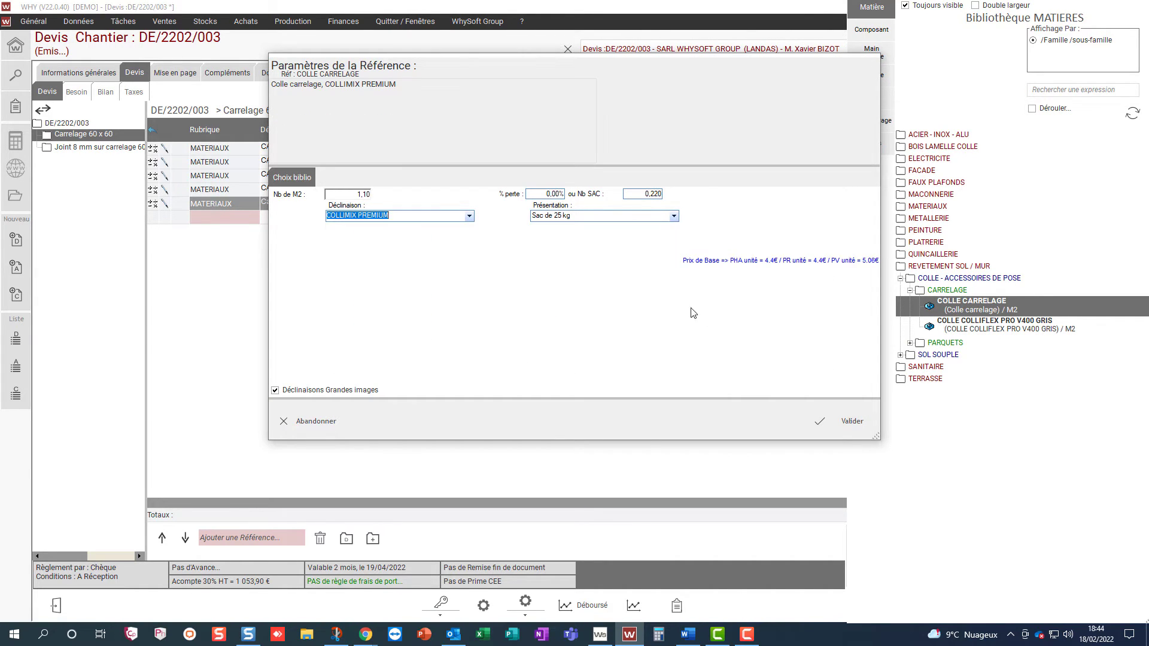
{"action": "left_click", "coordinate": [844, 413]}
Add 0,75 hour of the OUVRIER "Pose" labour from the MO CHANTIER library and stop keeping the library always visible.
{"action": "double_click", "coordinate": [942, 292]}
{"action": "double_click", "coordinate": [956, 277]}
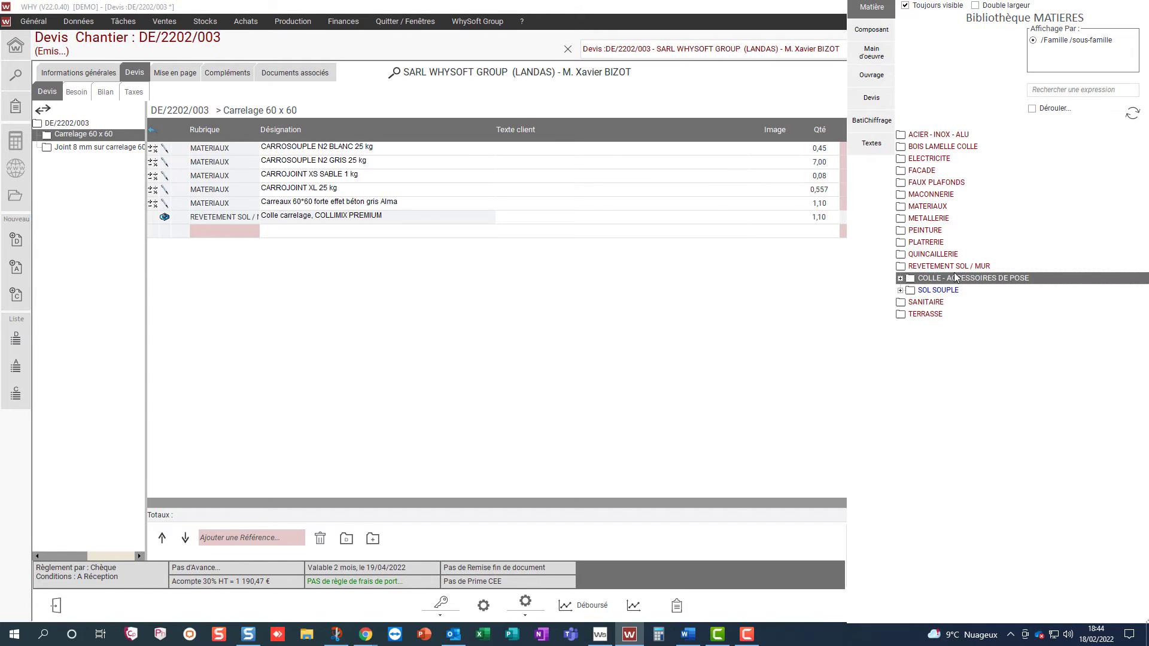
{"action": "double_click", "coordinate": [953, 266]}
{"action": "left_click", "coordinate": [871, 53]}
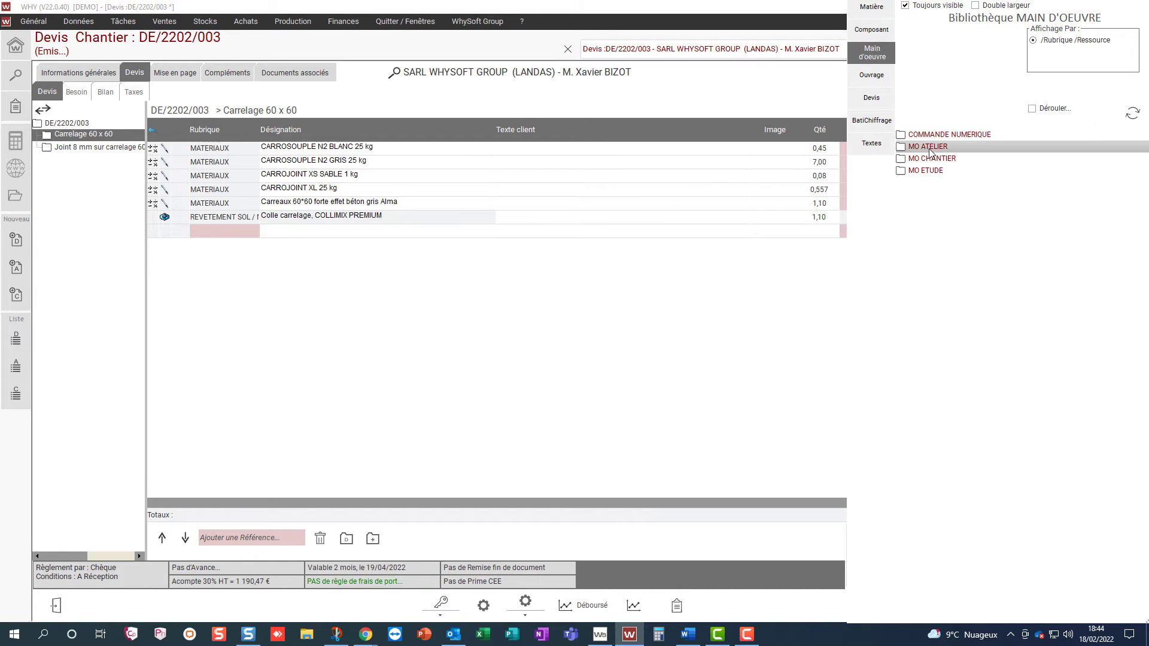
{"action": "double_click", "coordinate": [933, 171]}
{"action": "left_click_drag", "start_coordinate": [989, 195], "coordinate": [497, 310]}
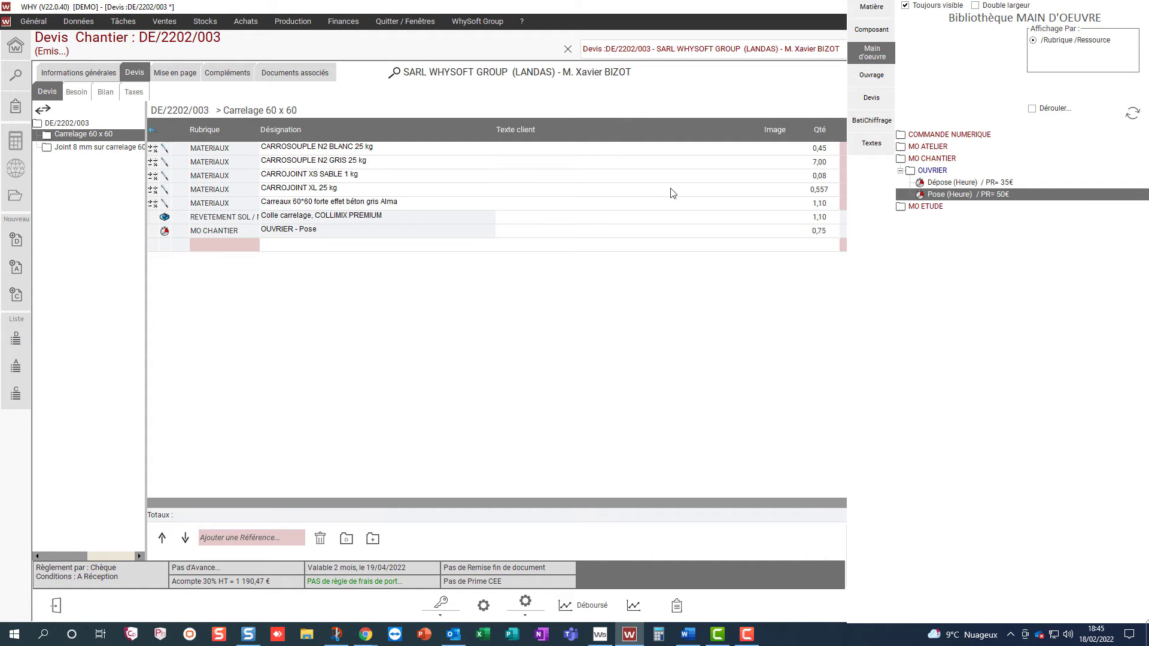
{"action": "left_click", "coordinate": [920, 6]}
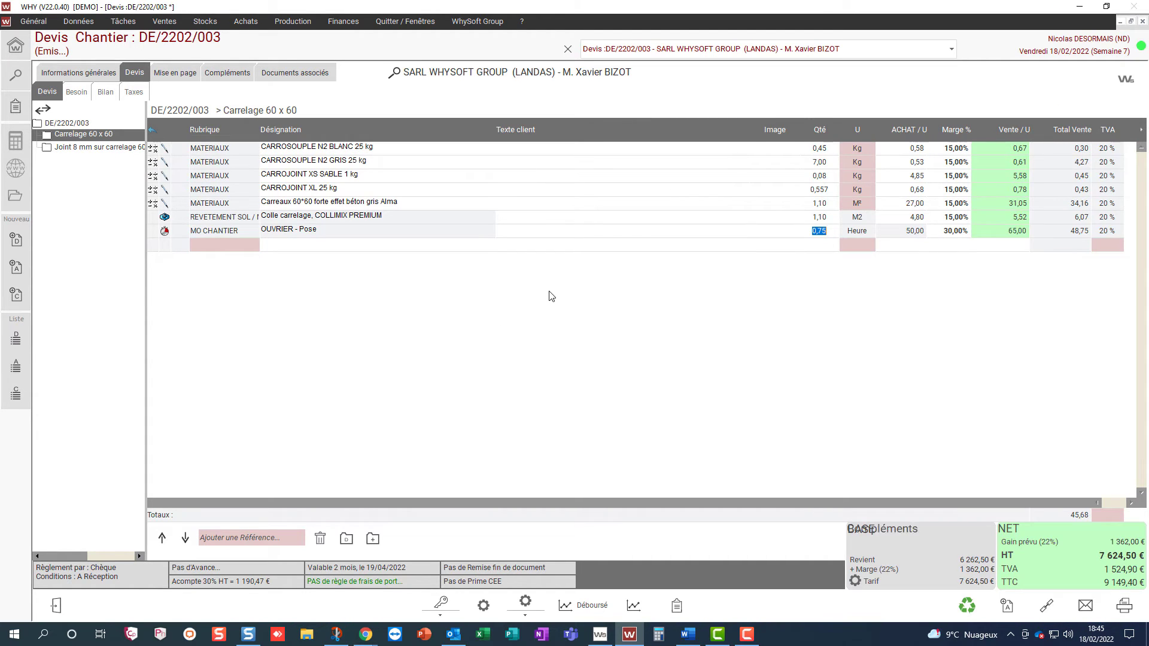
Delete the "CARROJOINT XL 25 kg" component and return to the quote's main level.
{"action": "left_click", "coordinate": [281, 190]}
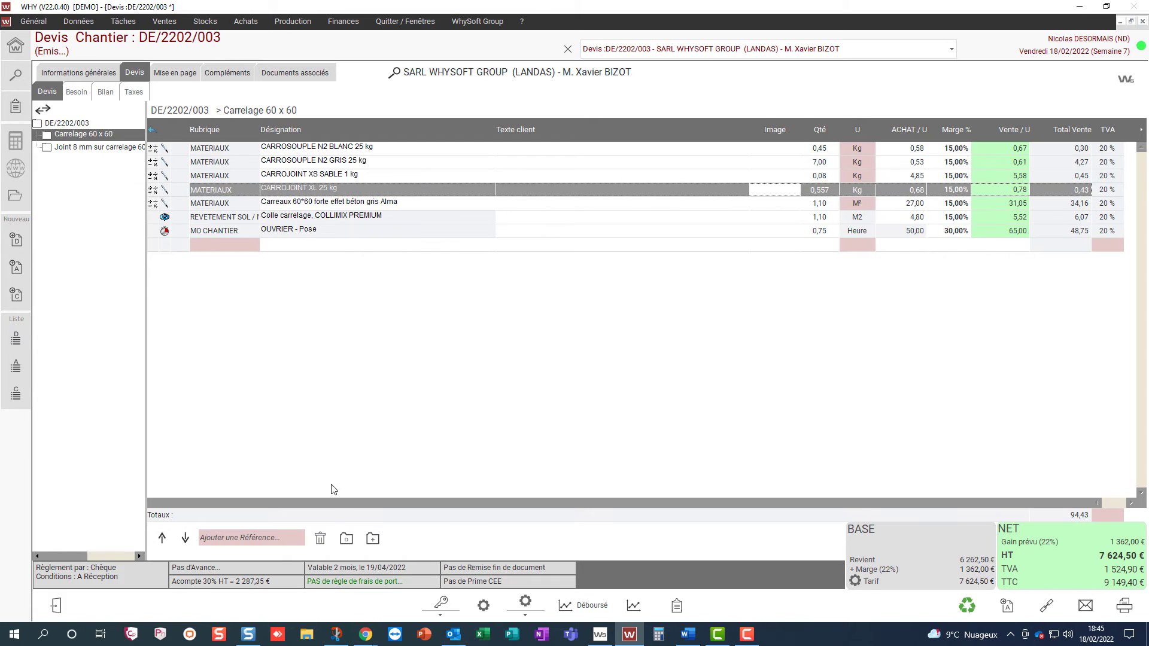
{"action": "left_click", "coordinate": [320, 538]}
{"action": "left_click", "coordinate": [543, 347]}
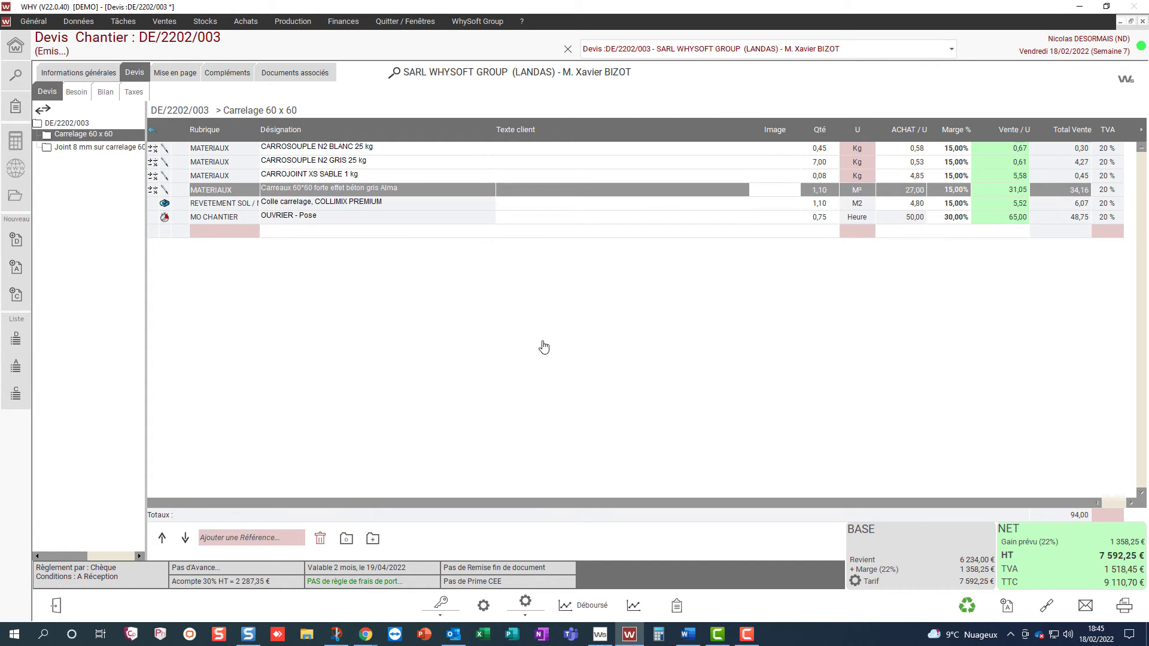
{"action": "left_click", "coordinate": [85, 124]}
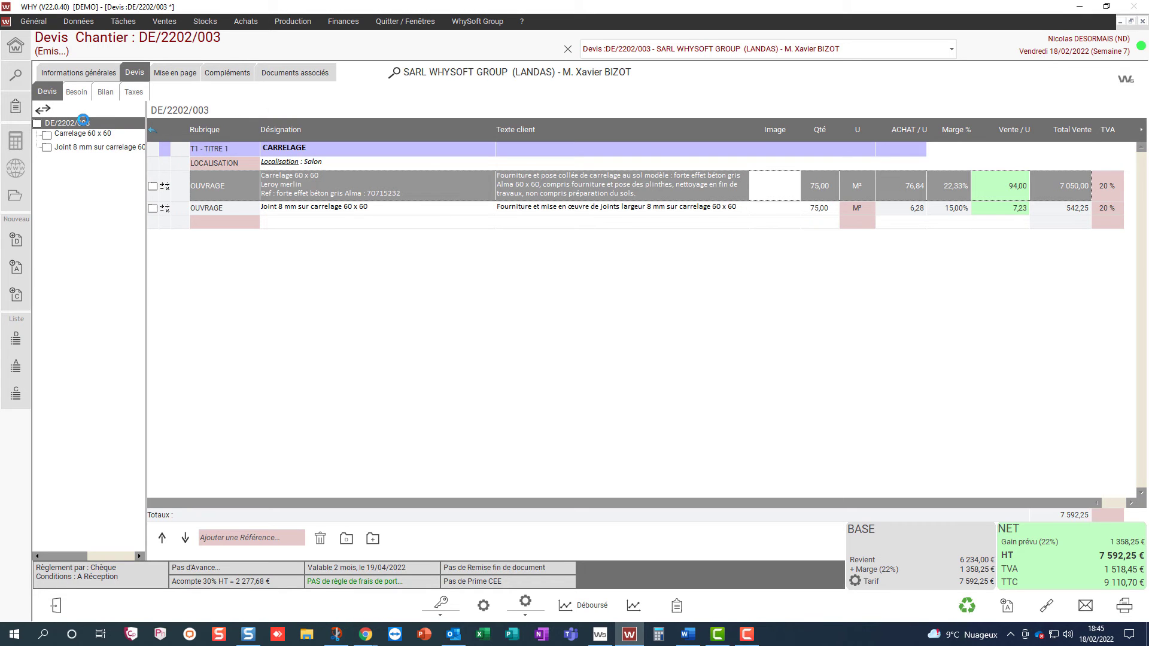
{"action": "right_click", "coordinate": [649, 193]}
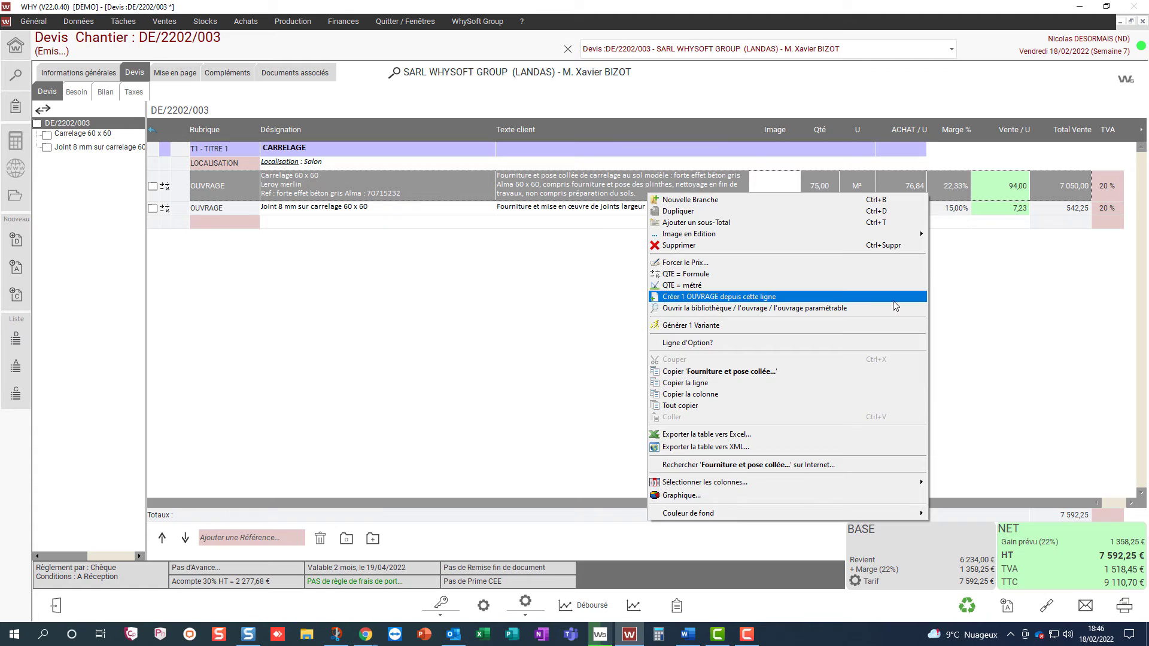
{"action": "left_click", "coordinate": [768, 308]}
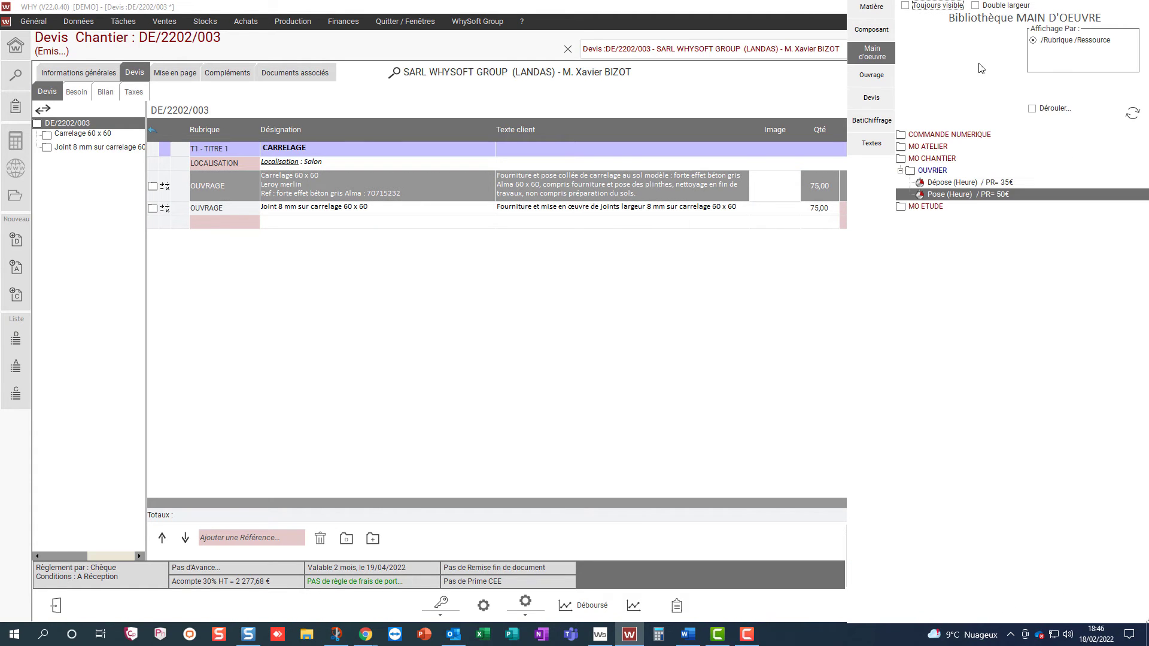
{"action": "left_click", "coordinate": [886, 38]}
{"action": "left_click", "coordinate": [884, 75]}
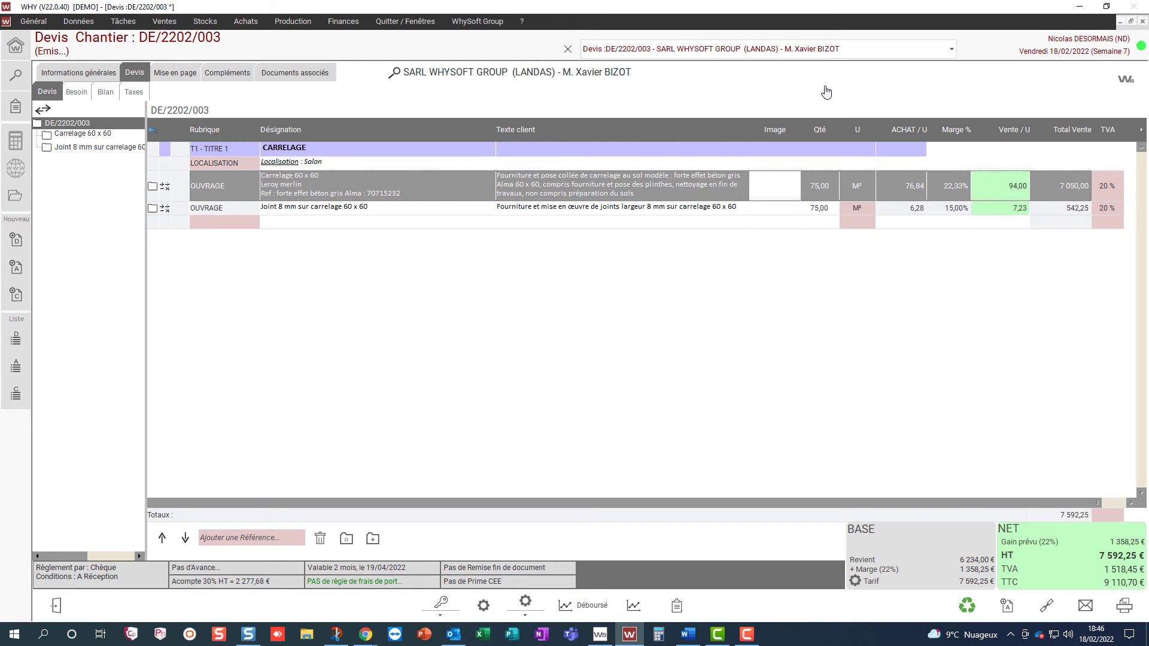
{"action": "key", "text": "F10"}
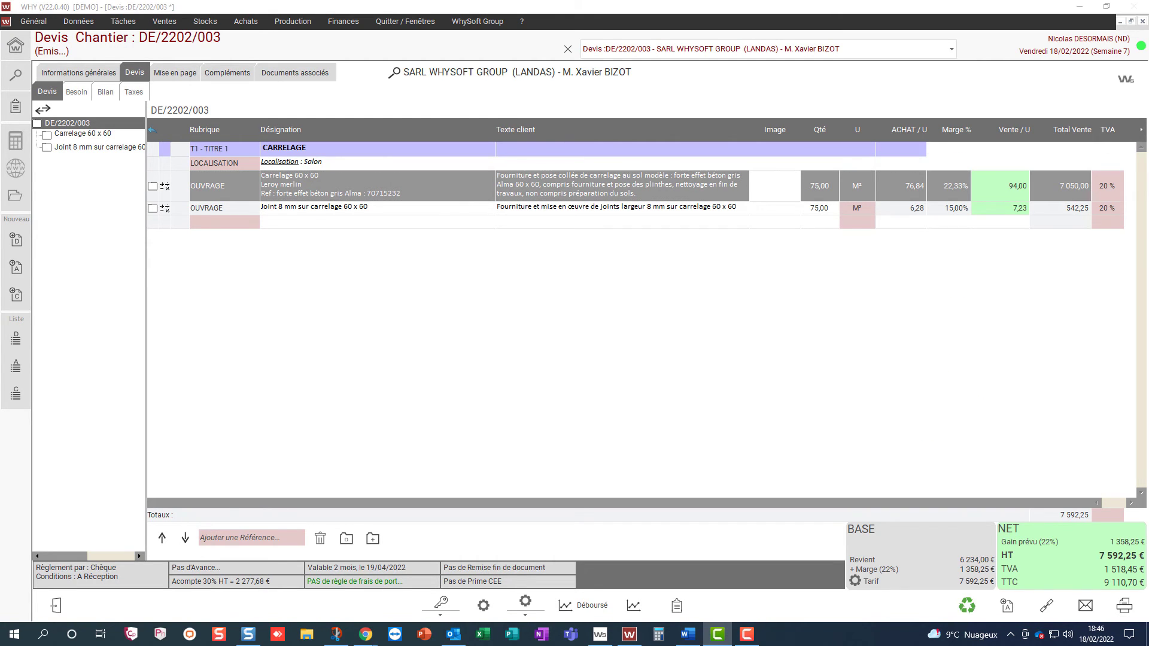
Add a subtotal titled "Carrelage" below the joint item.
{"action": "left_click", "coordinate": [658, 211]}
{"action": "right_click", "coordinate": [657, 211]}
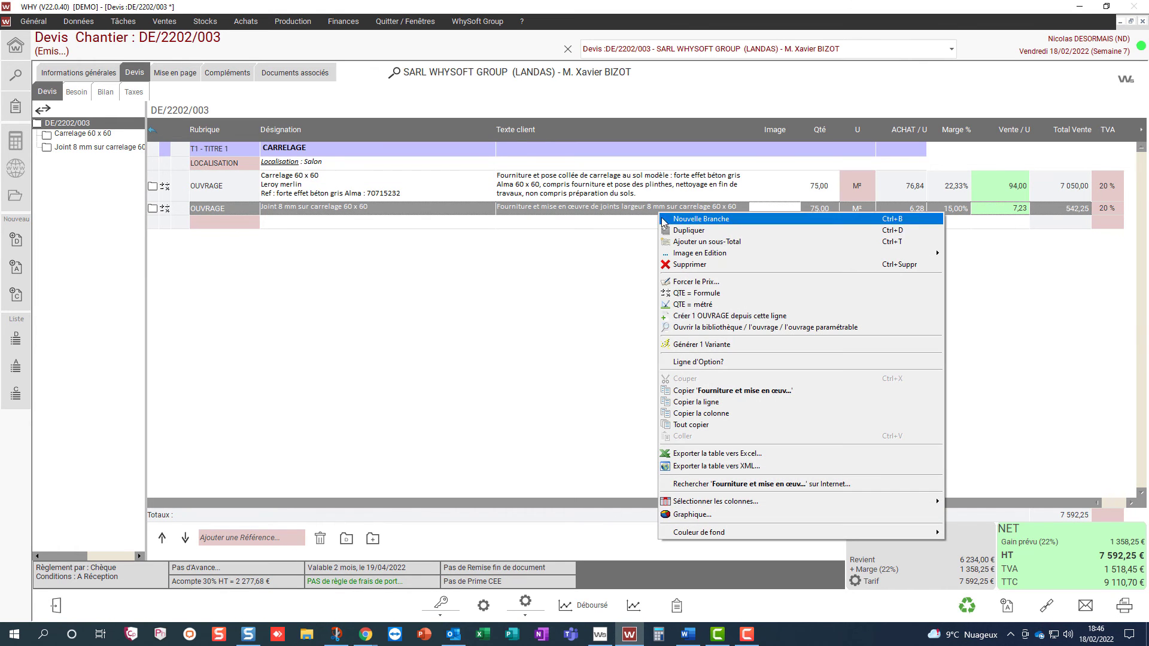
{"action": "left_click", "coordinate": [685, 243]}
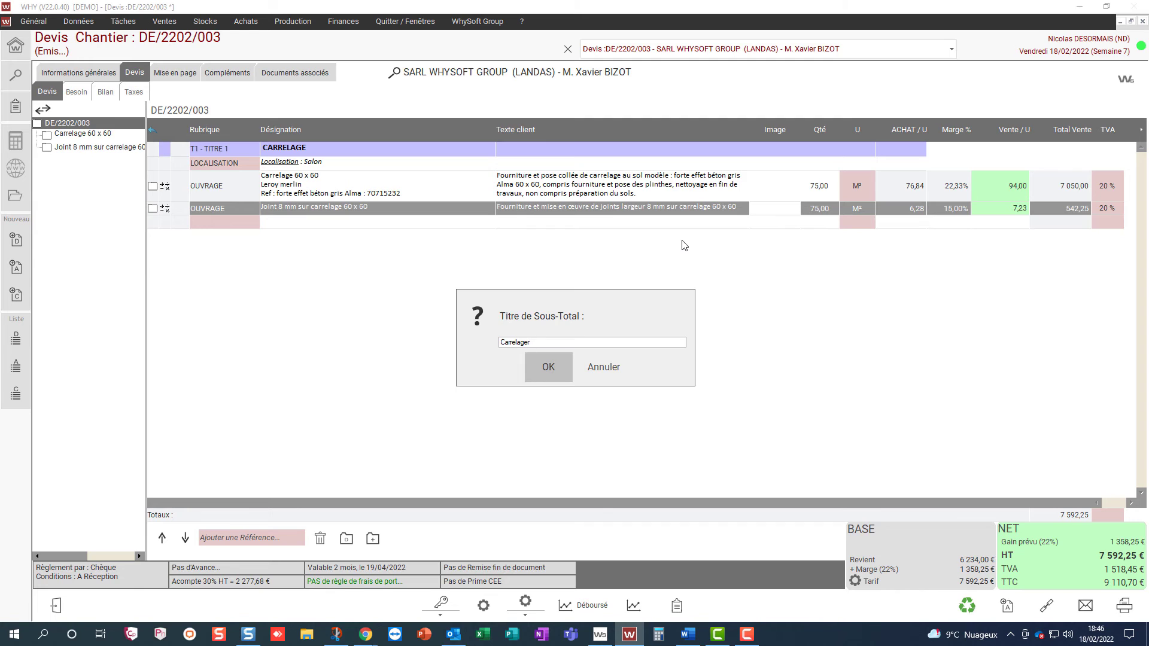
{"action": "key", "text": "Return"}
Import a waste recovery item into the quote with 1 M3 of non-hazardous waste handled by "Déchetterie Orchies".
{"action": "left_click", "coordinate": [967, 605]}
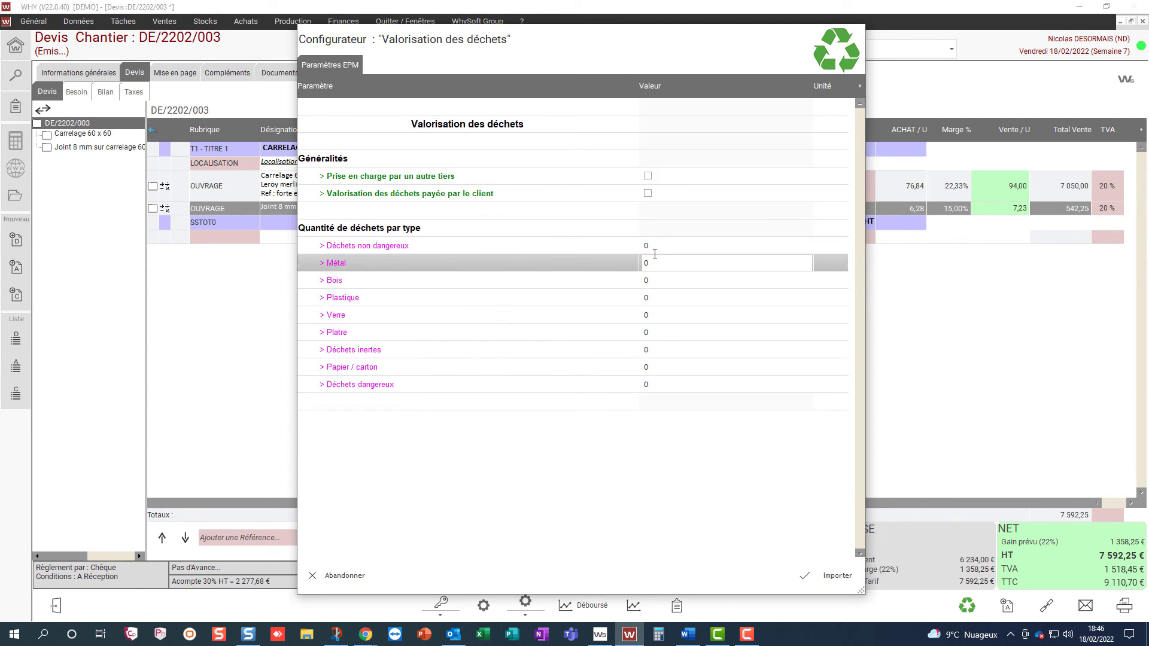
{"action": "left_click", "coordinate": [655, 252]}
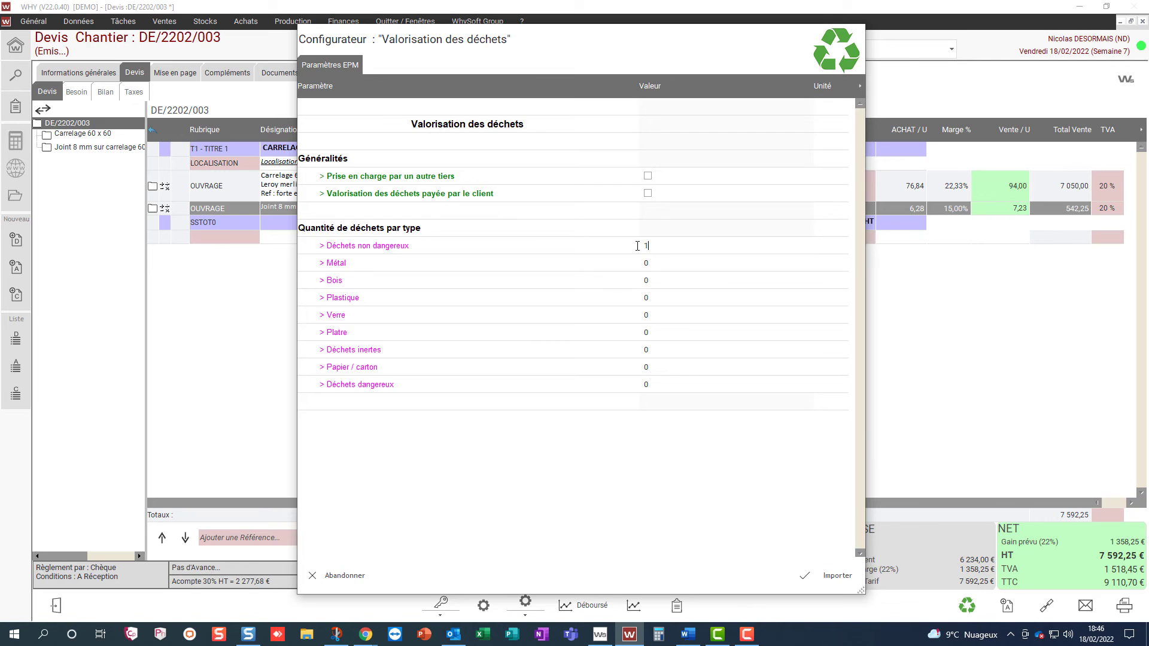
{"action": "type", "text": "1"}
{"action": "key", "text": "Return"}
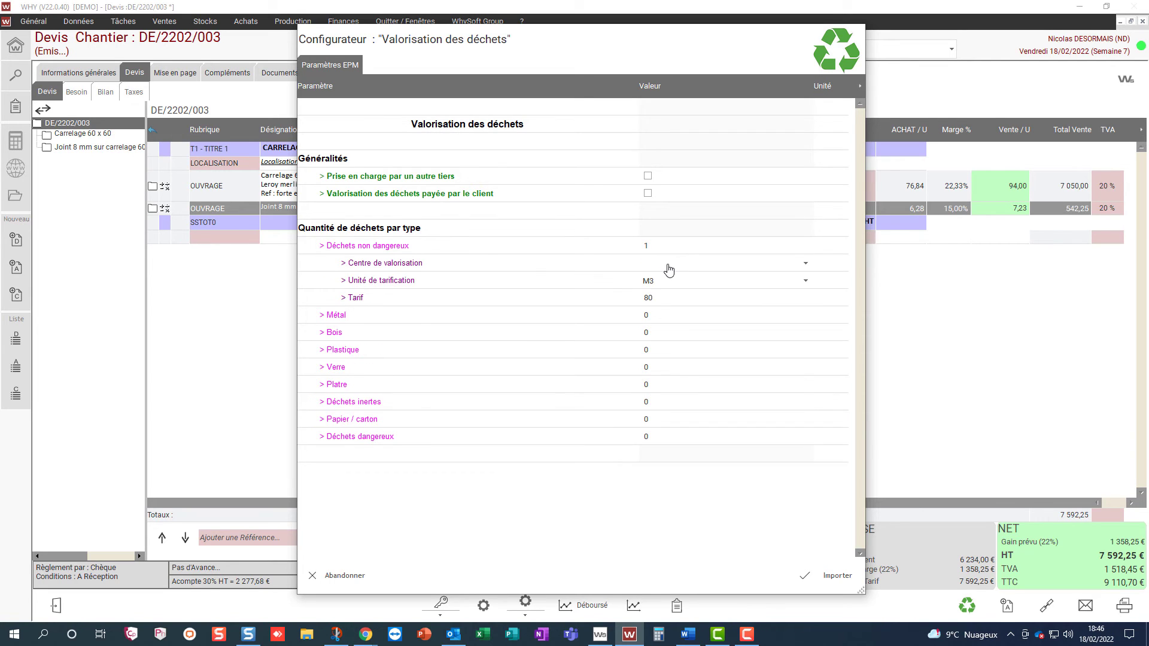
{"action": "left_click", "coordinate": [668, 268]}
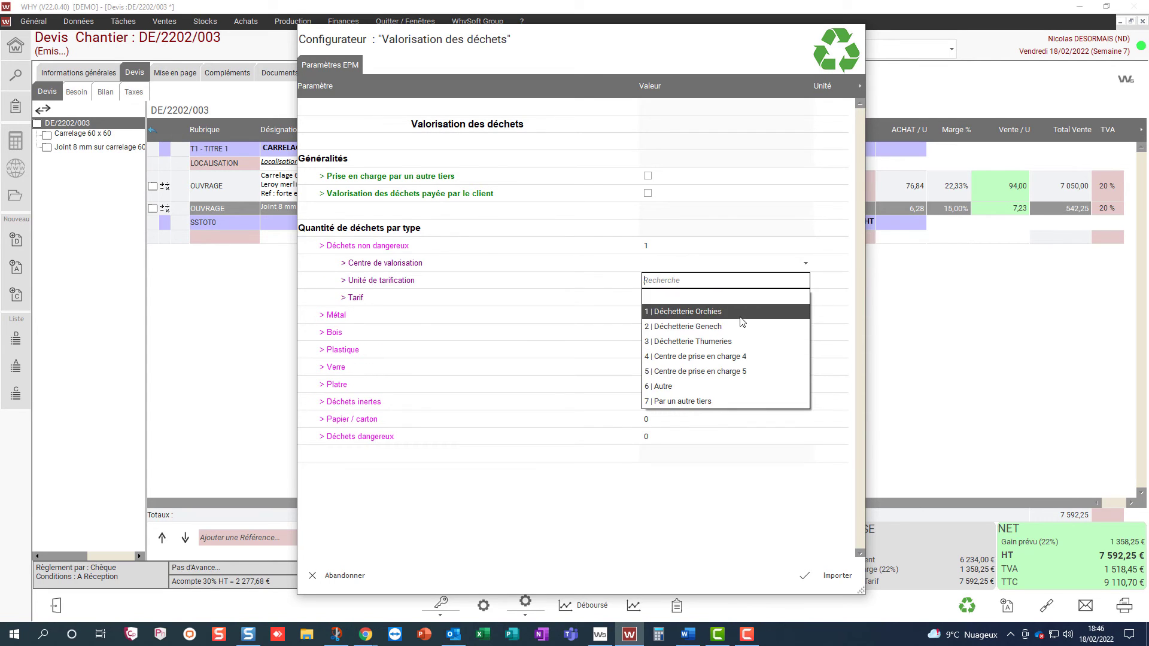
{"action": "left_click", "coordinate": [740, 317]}
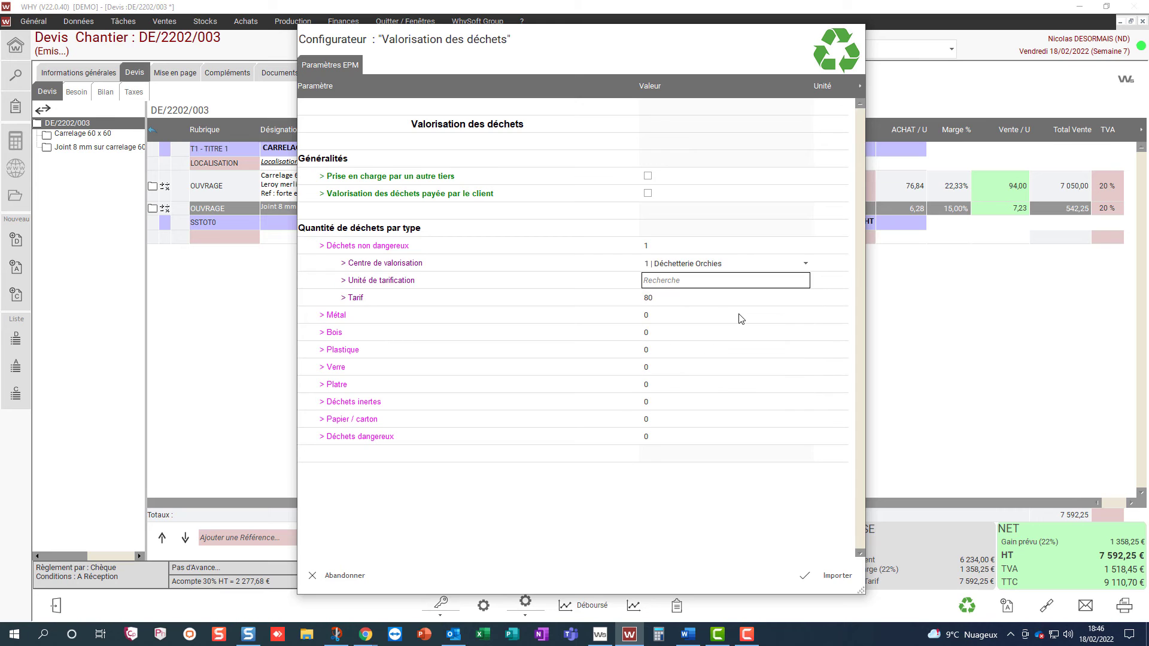
{"action": "left_click", "coordinate": [833, 577]}
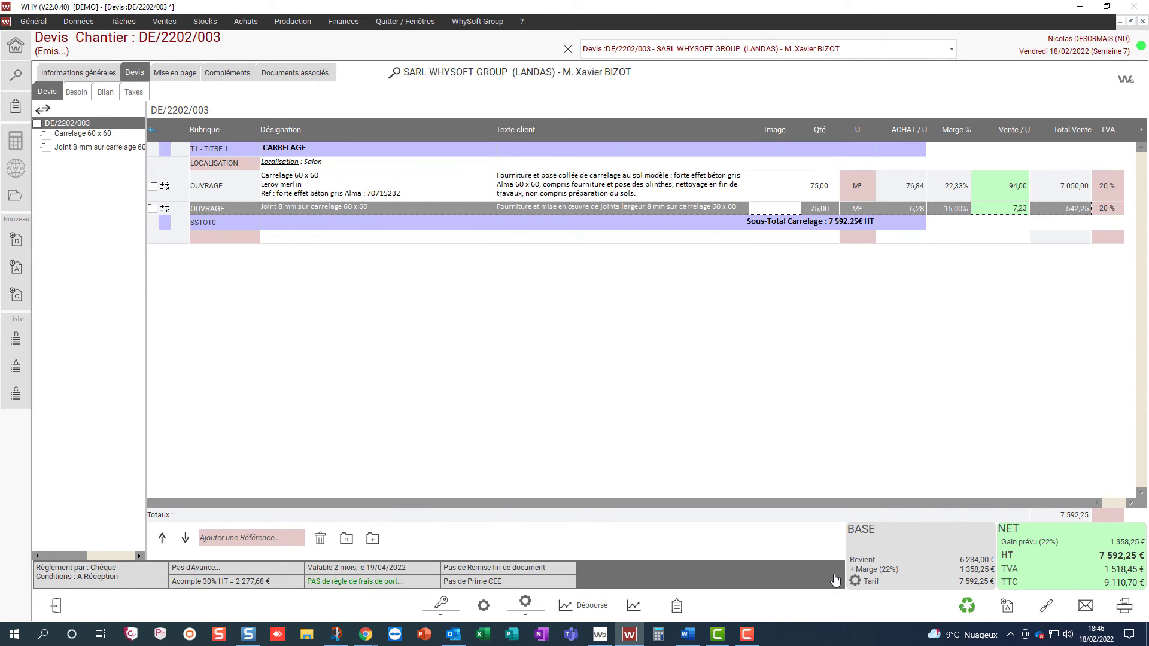
Prepare the client e-mail with the quote PDF attached and transfer it to Outlook.
{"action": "left_click", "coordinate": [1092, 607]}
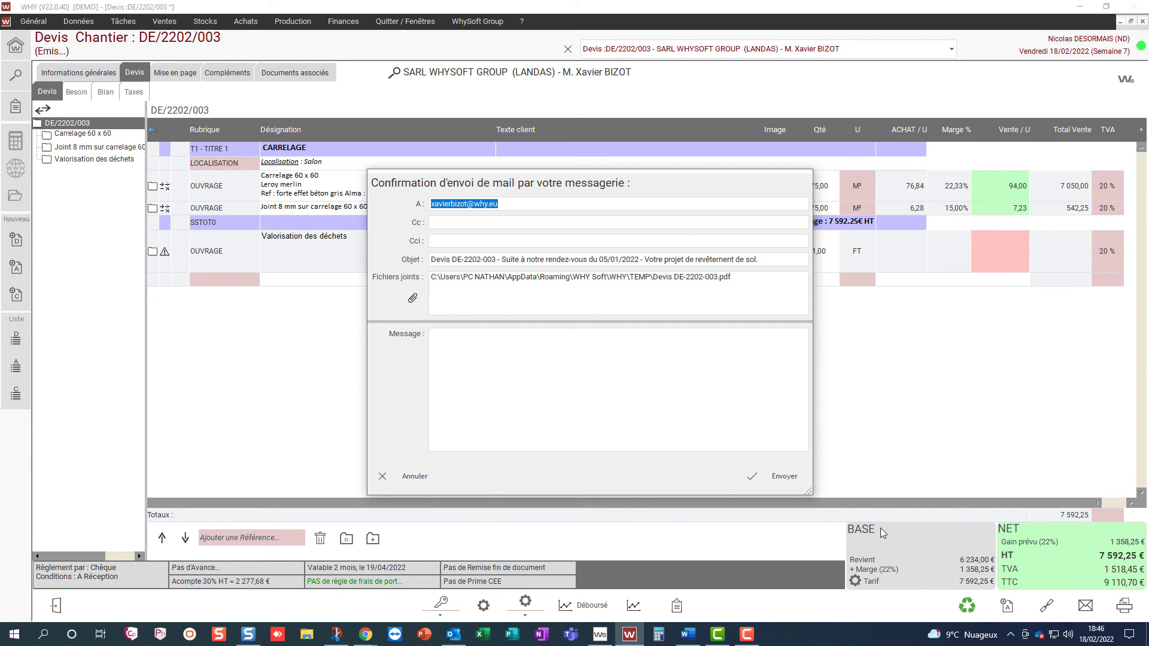
{"action": "left_click", "coordinate": [779, 480]}
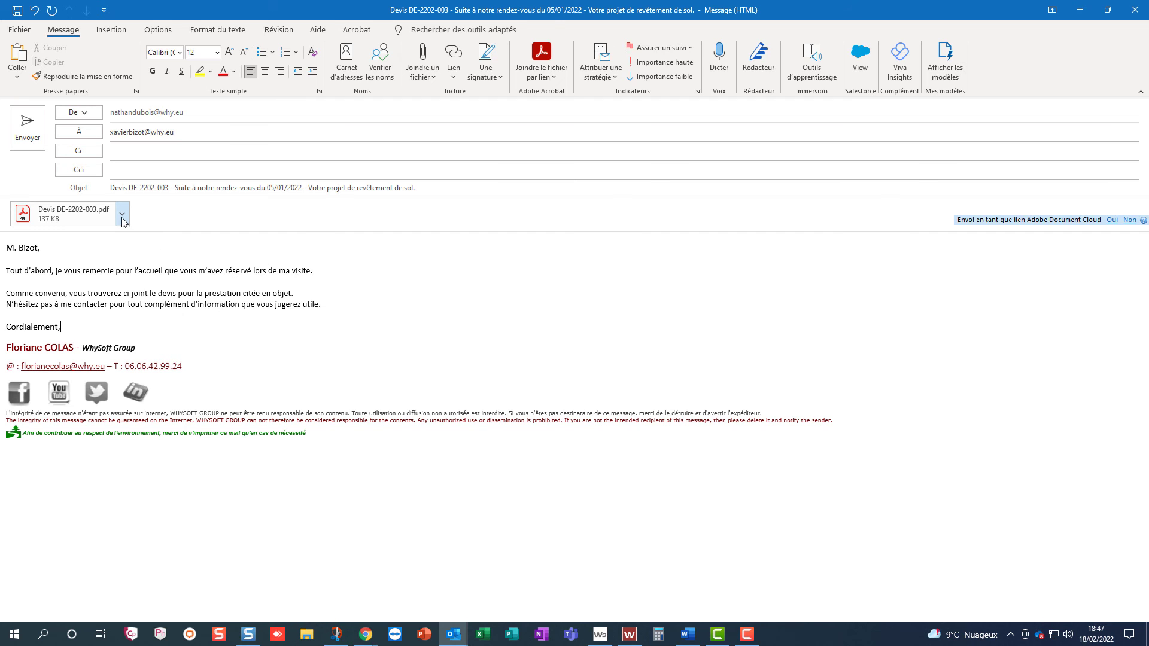
Open the PDF attached to the e-mail and review the quote through to its totals and waste mention.
{"action": "left_click", "coordinate": [121, 217]}
{"action": "left_click", "coordinate": [104, 240]}
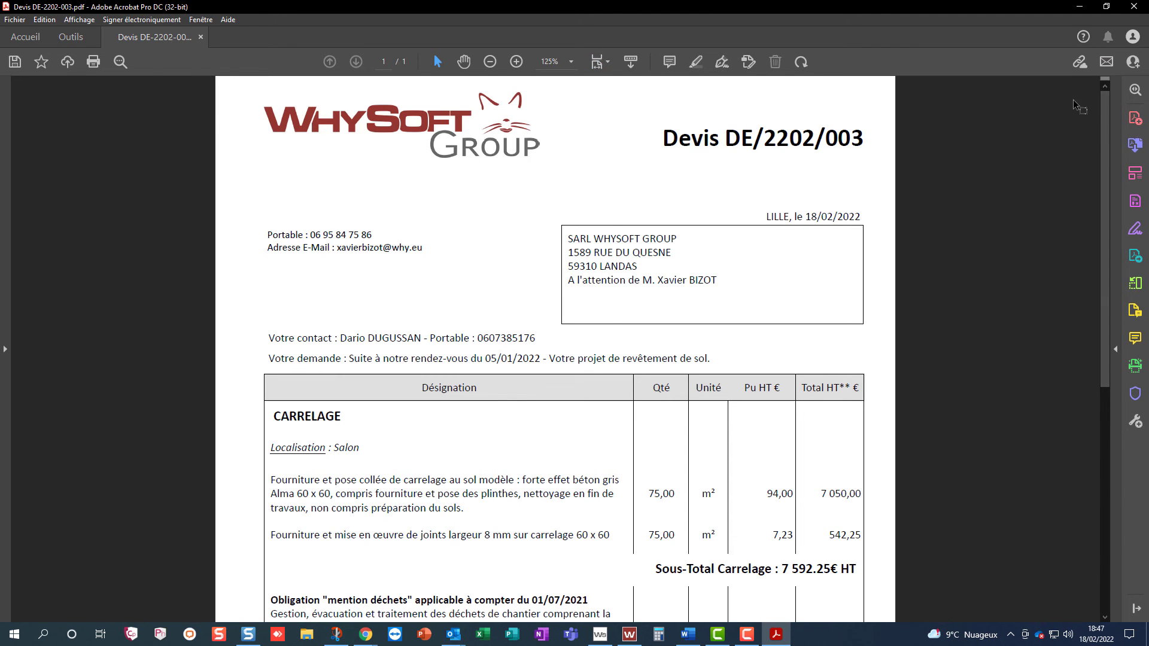
{"action": "left_click_drag", "start_coordinate": [1106, 105], "coordinate": [1121, 349]}
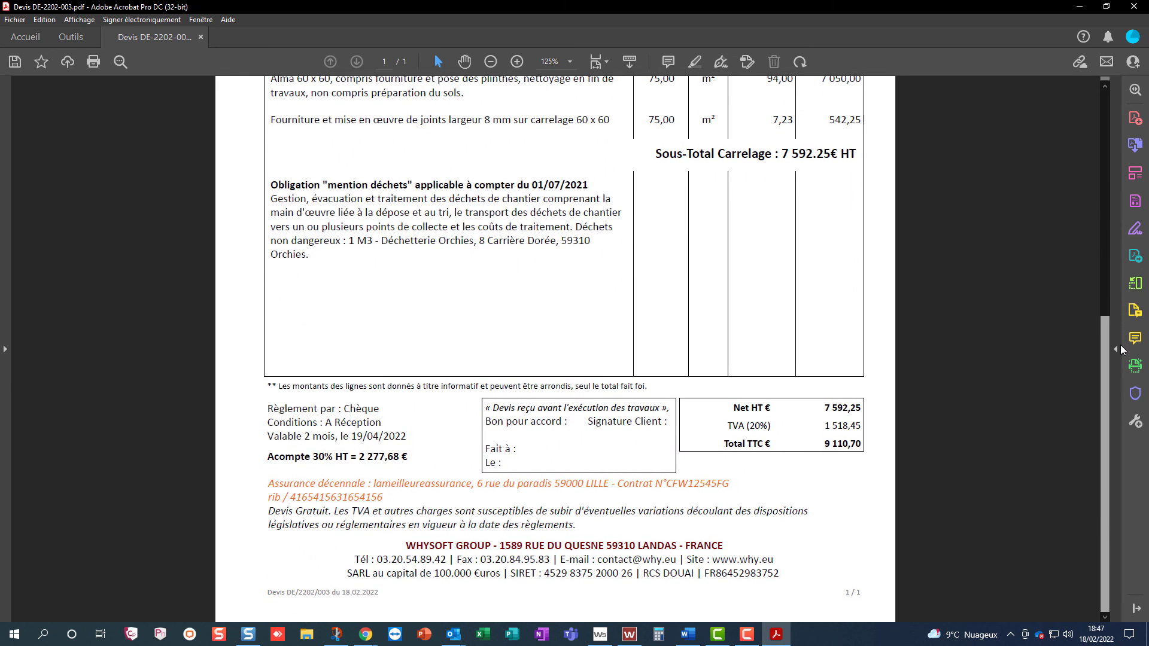